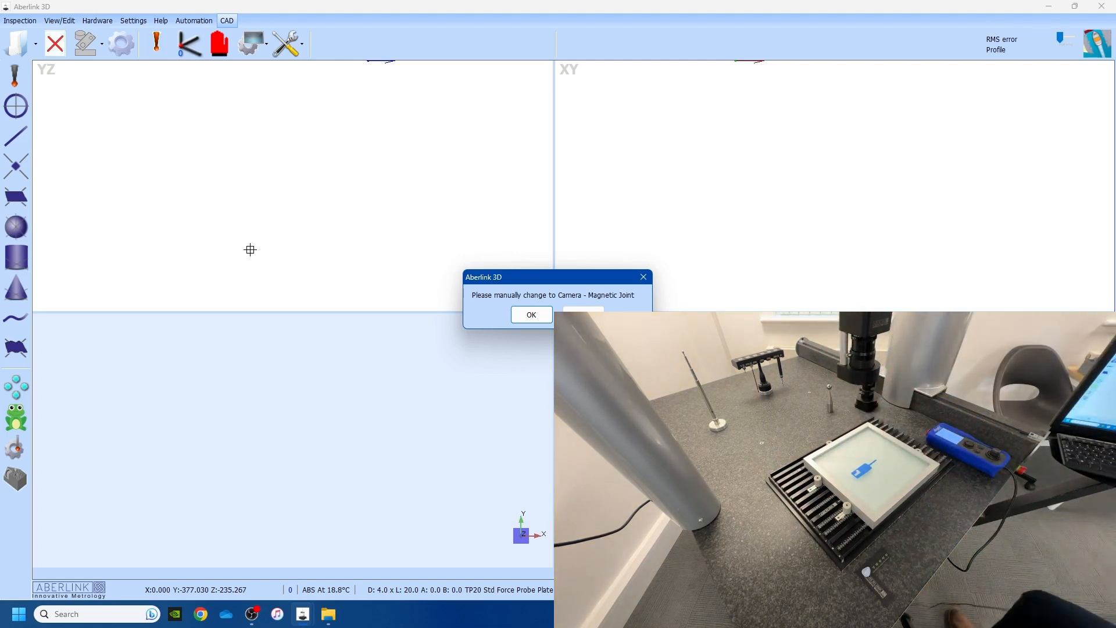
# Step: Confirm the manual change to Camera - Magnetic Joint and display the large X, Y and Z coordinate readout
pyautogui.moveTo(544, 281); pyautogui.dragTo(475, 205)
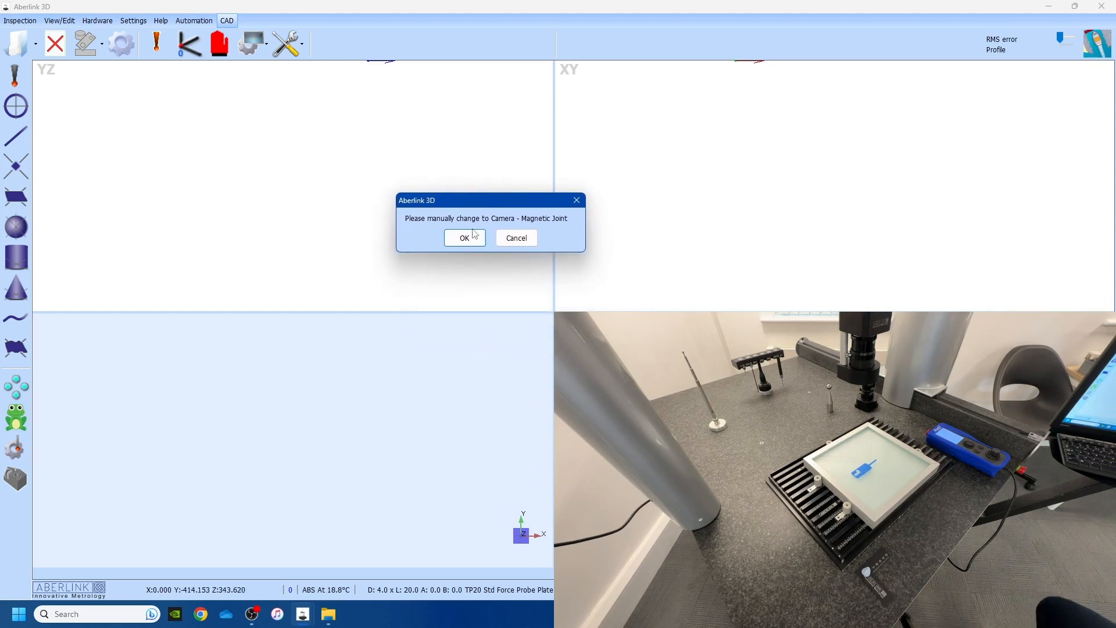
pyautogui.click(466, 237)
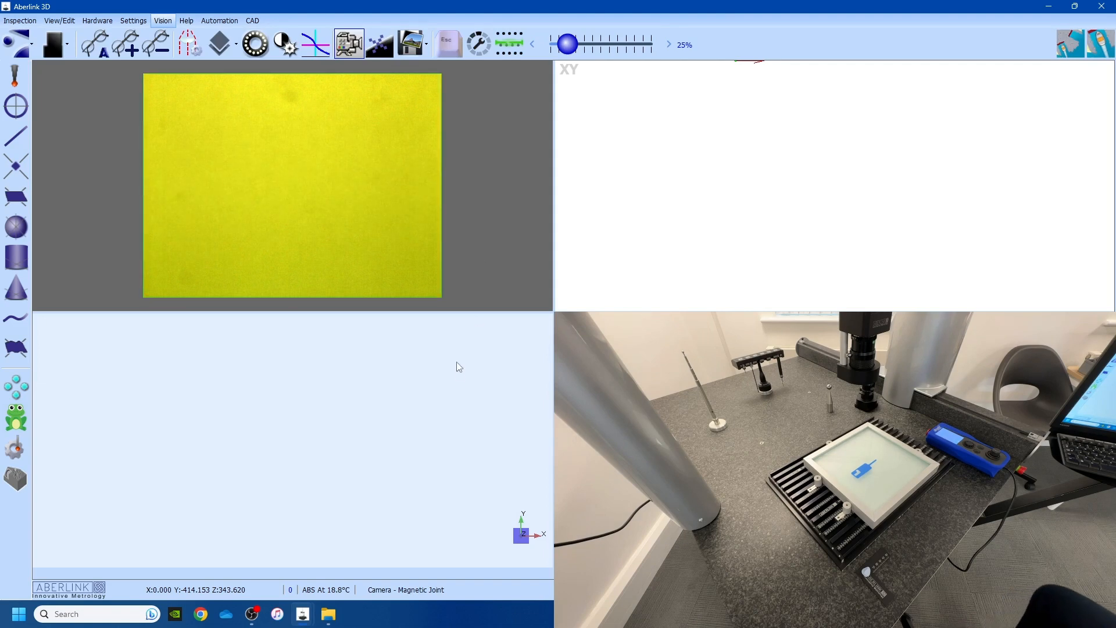
pyautogui.rightClick(335, 423)
pyautogui.click(372, 362)
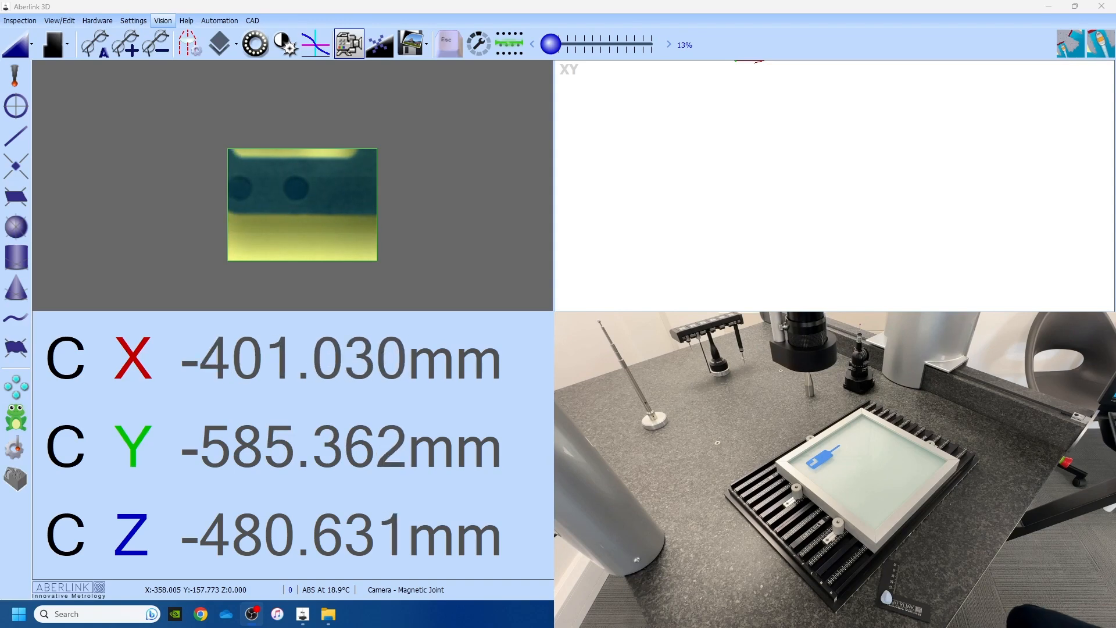
# Step: Autofocus the camera on the part's lower-left corner
pyautogui.scroll(1, 327, 221)
pyautogui.scroll(1, 323, 226)
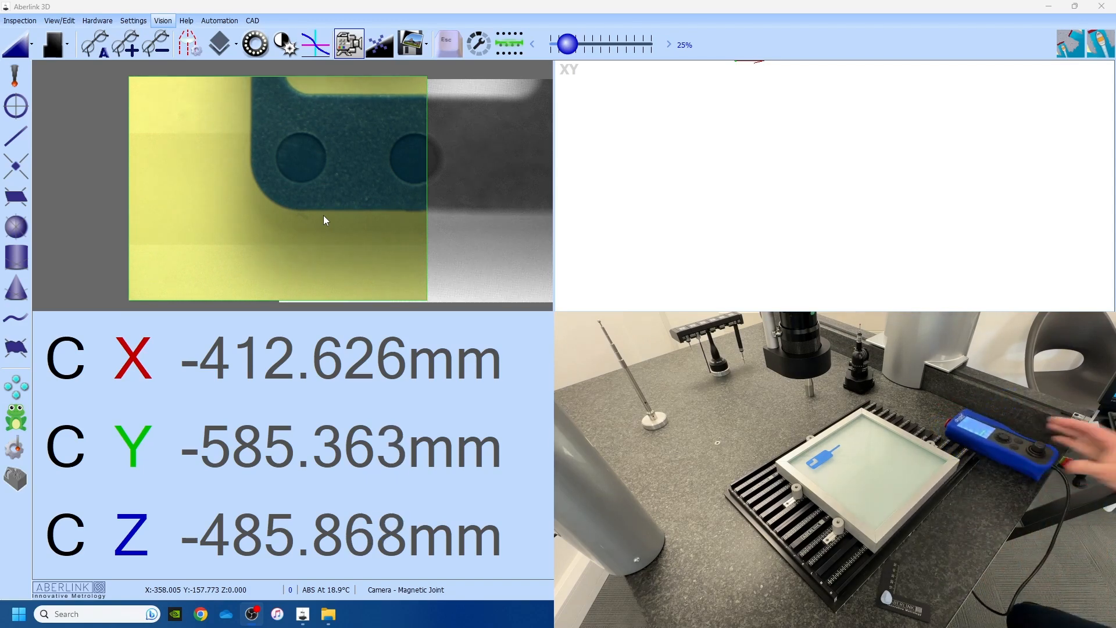
pyautogui.click(101, 51)
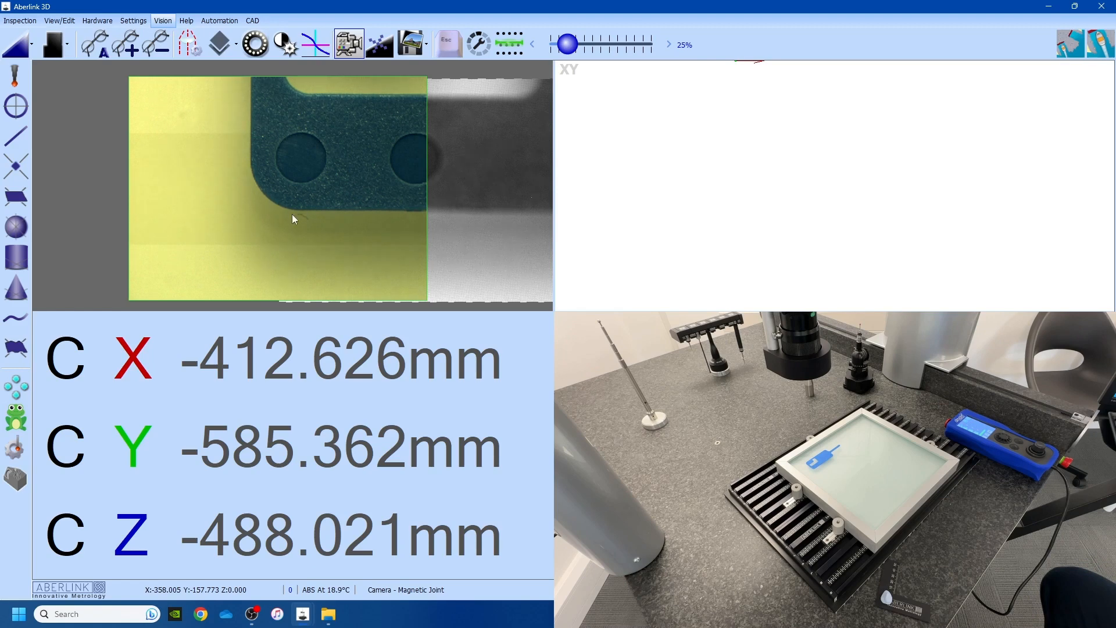
# Step: Turn on the backlight at 100 in the ringlight setup, leaving the ring segments off
pyautogui.click(257, 51)
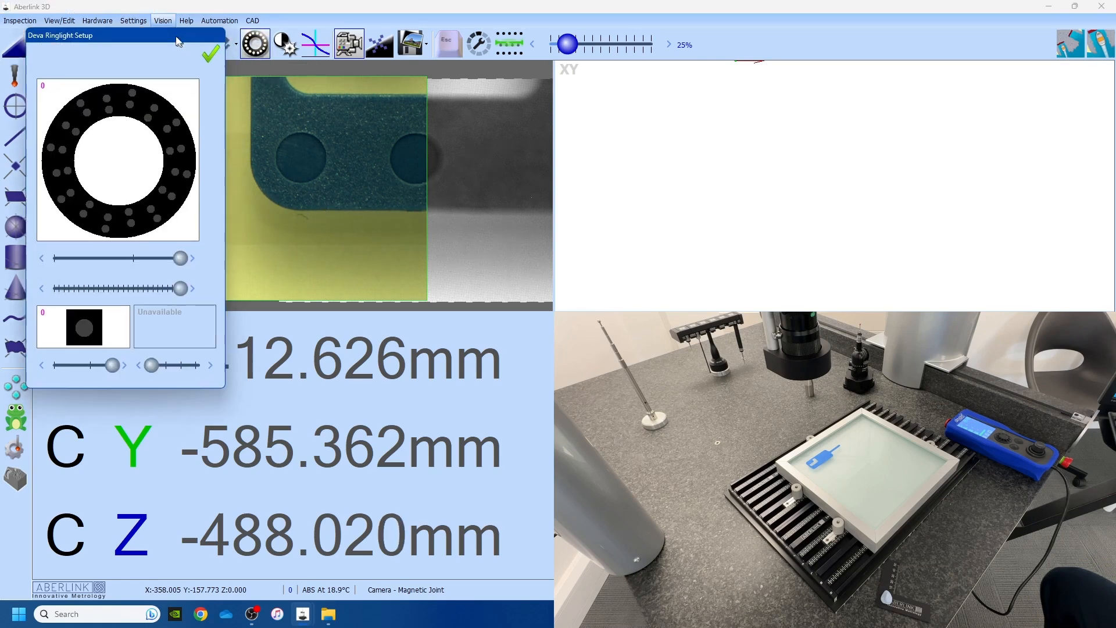
pyautogui.moveTo(178, 41); pyautogui.dragTo(167, 38)
pyautogui.click(80, 326)
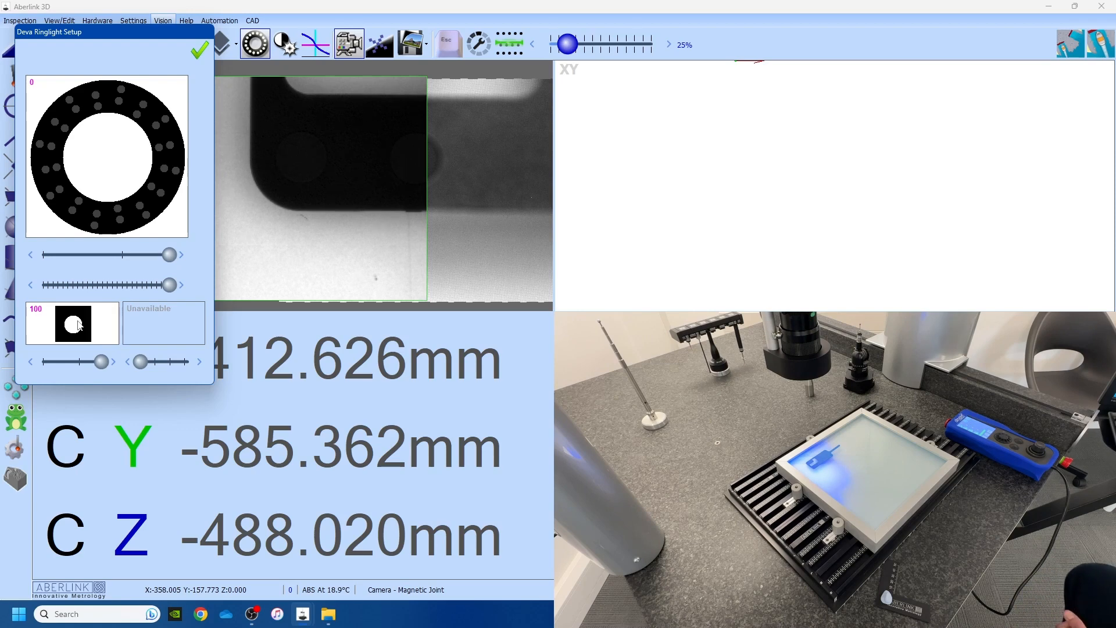
pyautogui.click(199, 51)
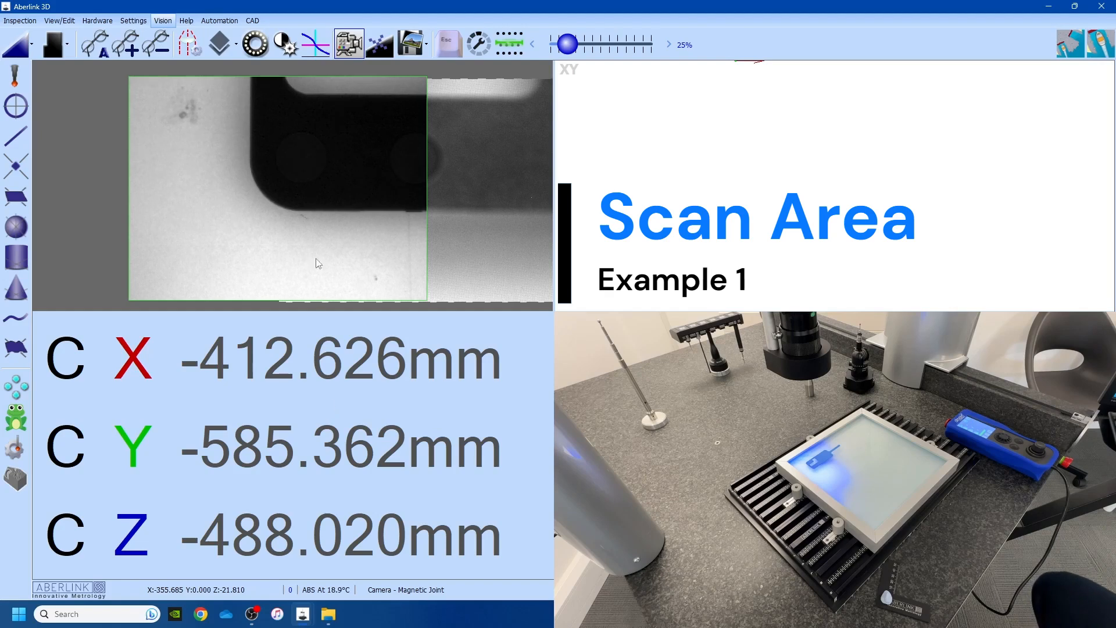
# Step: Scan a rectangular area from the image of the part's lower-left corner to the image beyond its upper-right end
pyautogui.scroll(-3, 221, 197)
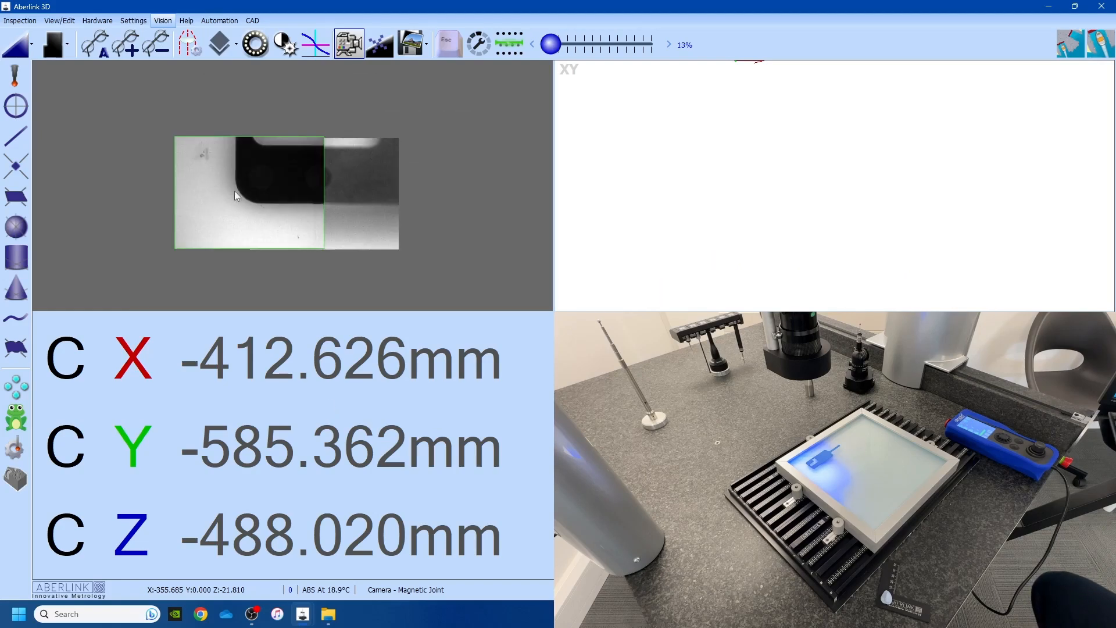
pyautogui.scroll(1, 235, 192)
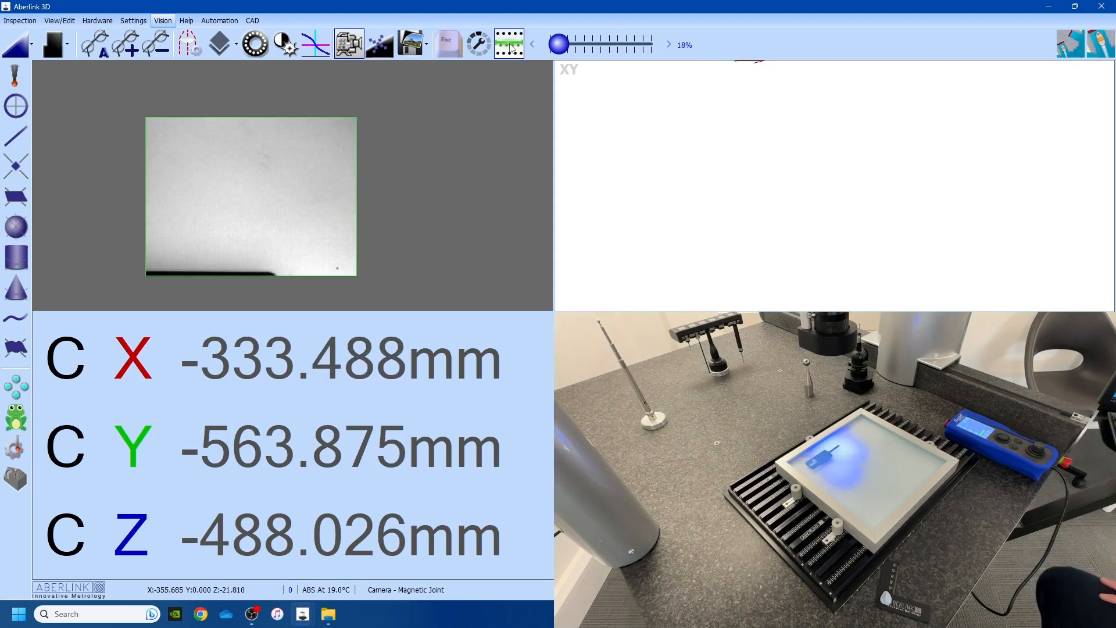
pyautogui.scroll(-5, 401, 174)
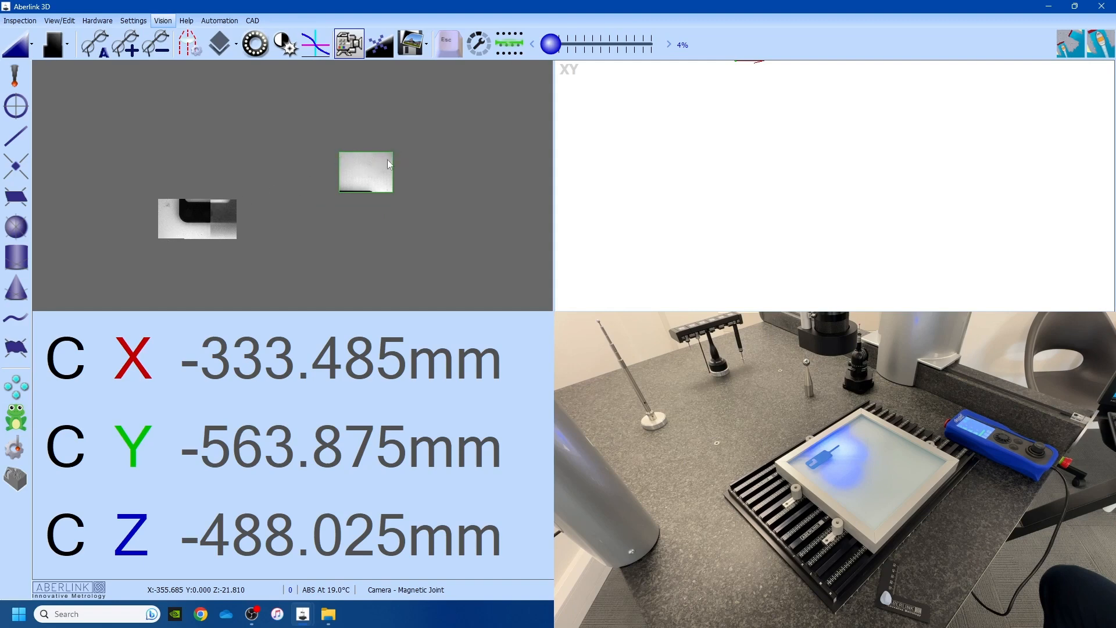
pyautogui.click(509, 44)
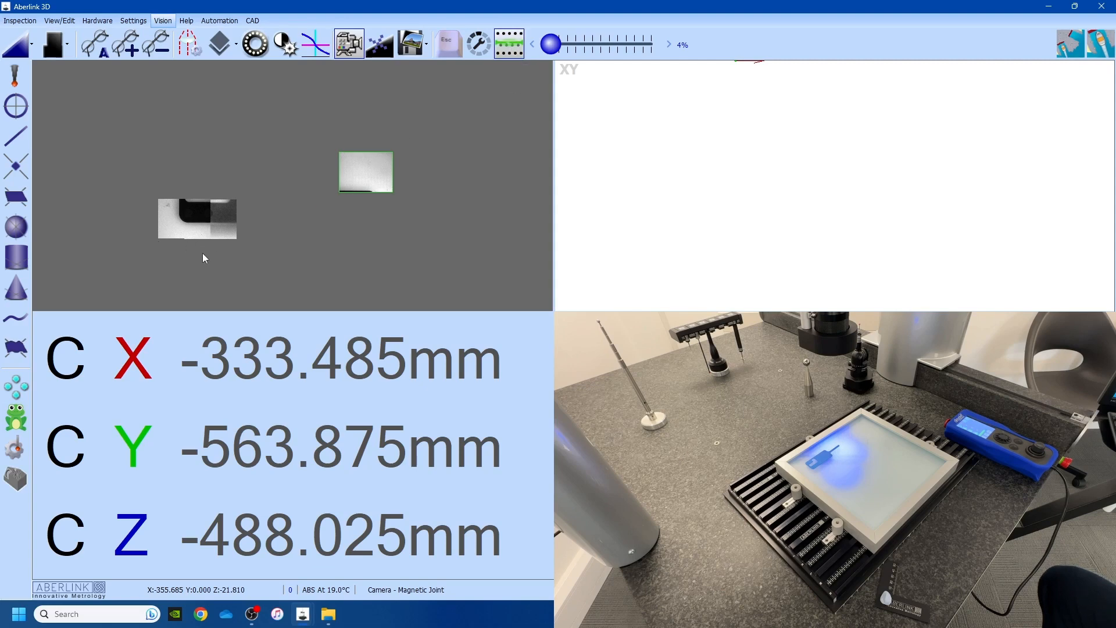
pyautogui.moveTo(368, 191); pyautogui.dragTo(392, 152)
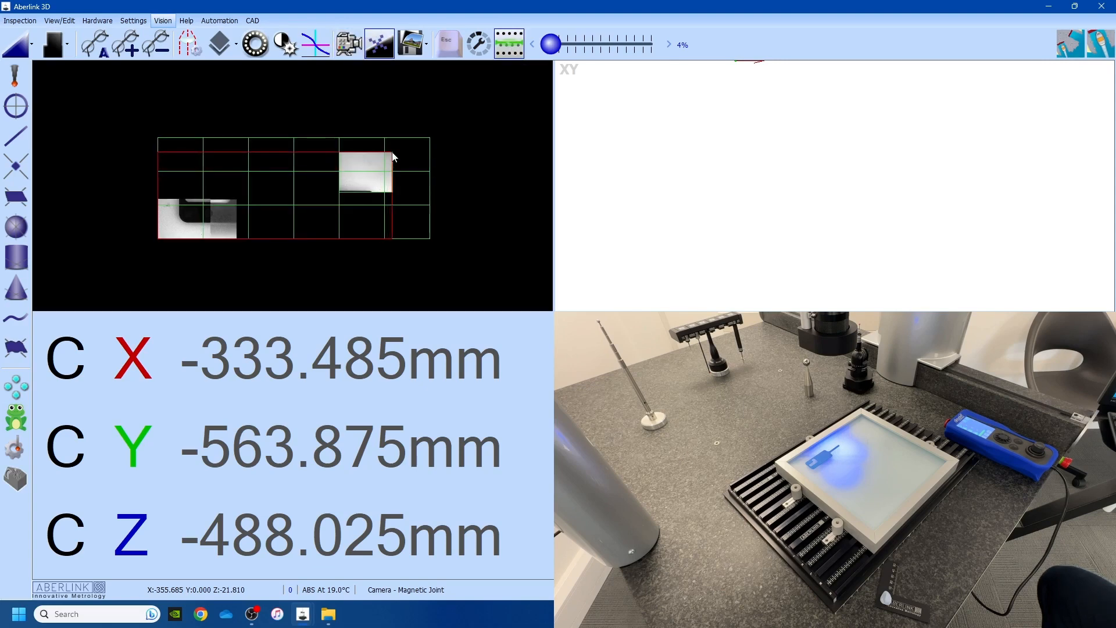
pyautogui.click(393, 152)
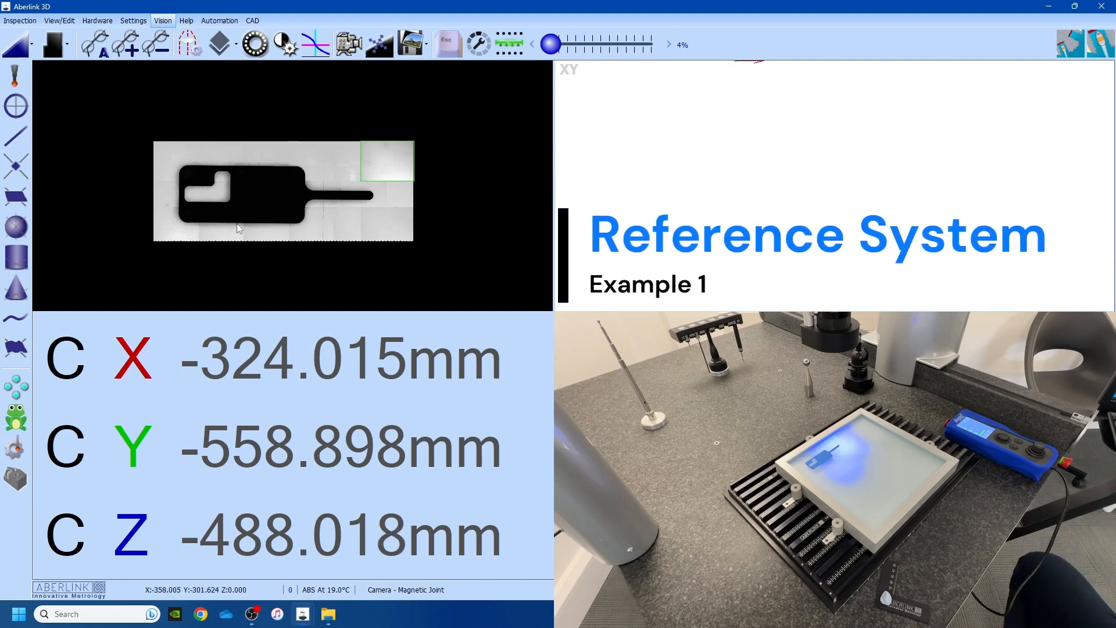
# Step: Set the vision measurement type to Auto select feature
pyautogui.scroll(2, 235, 223)
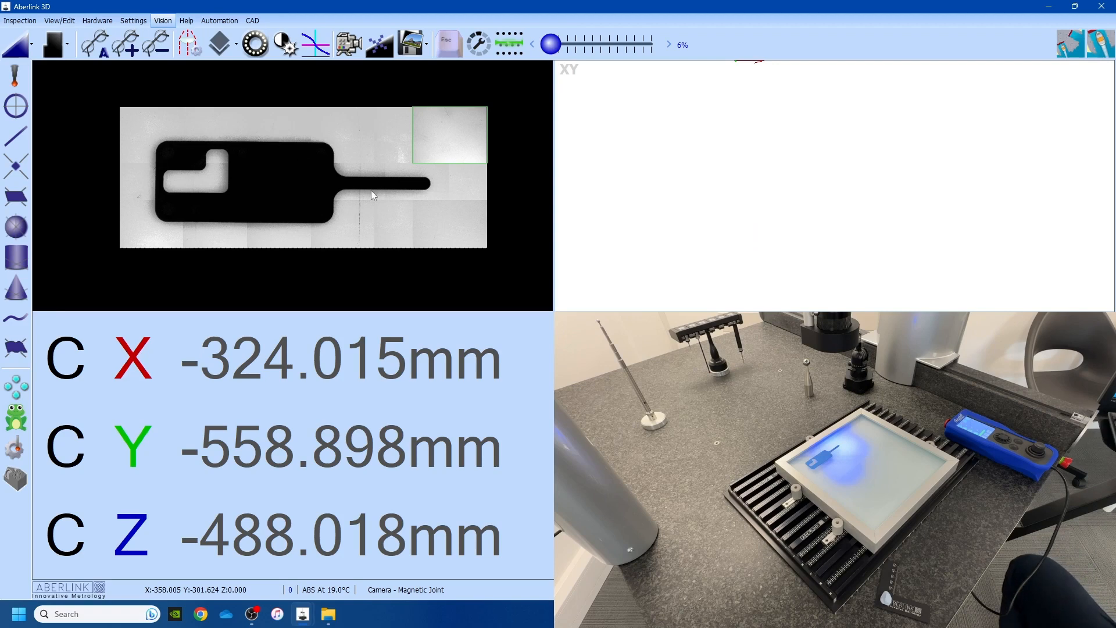
pyautogui.click(58, 47)
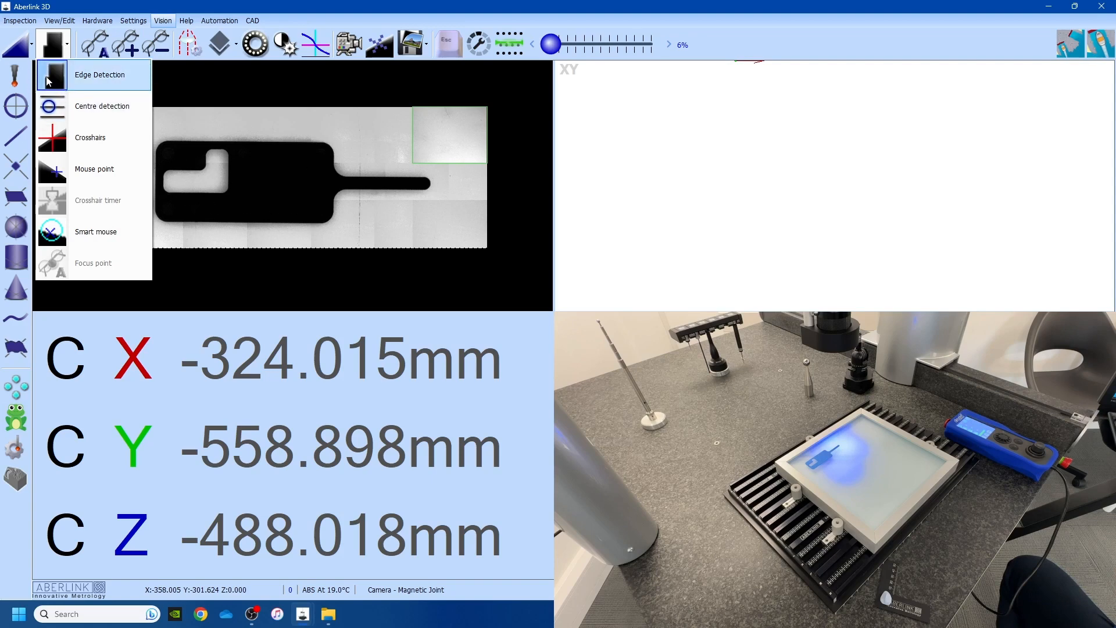
pyautogui.click(29, 51)
pyautogui.click(29, 53)
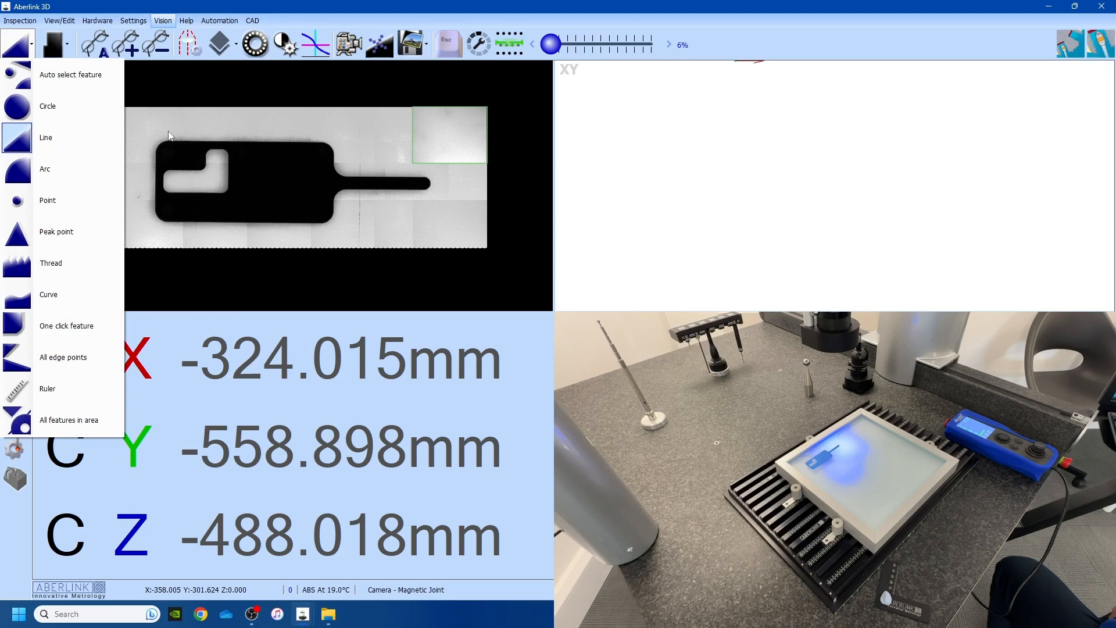
pyautogui.click(456, 197)
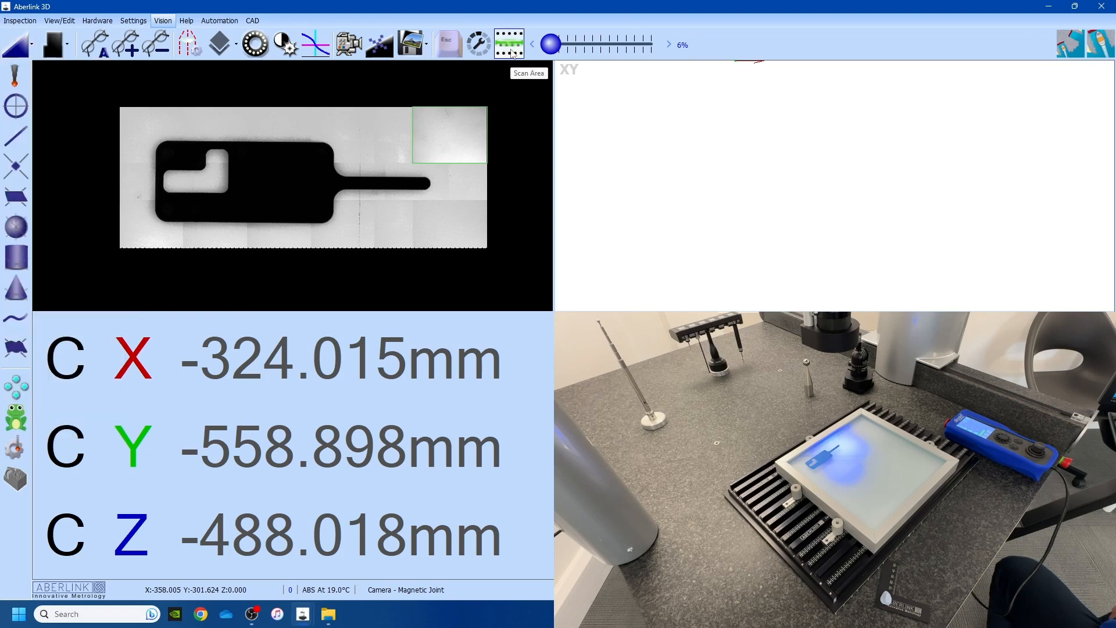
pyautogui.click(29, 50)
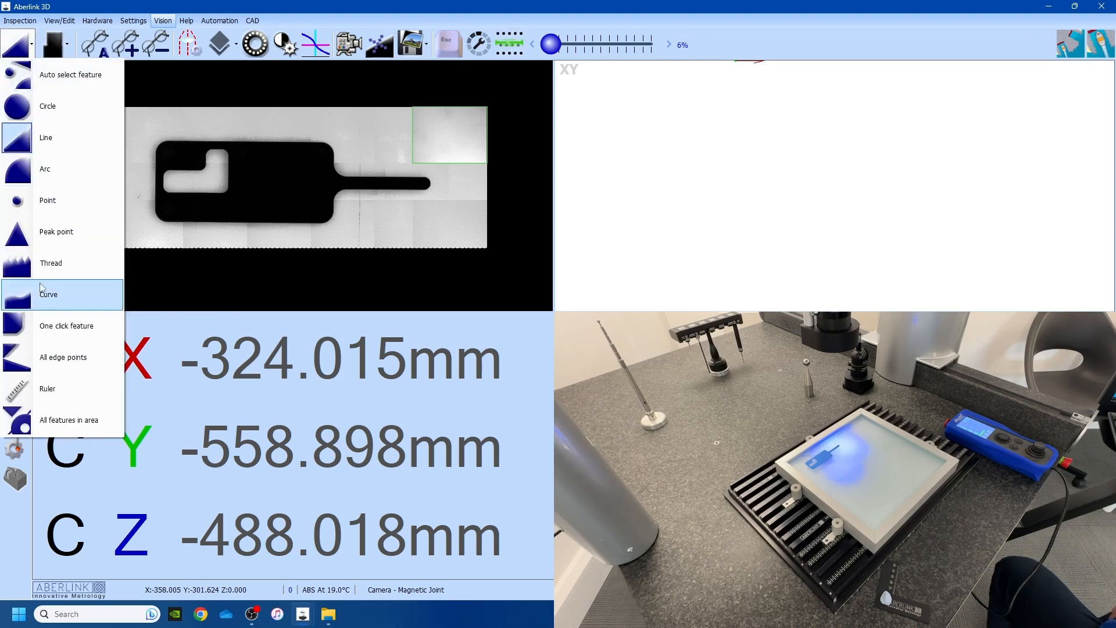
pyautogui.click(51, 74)
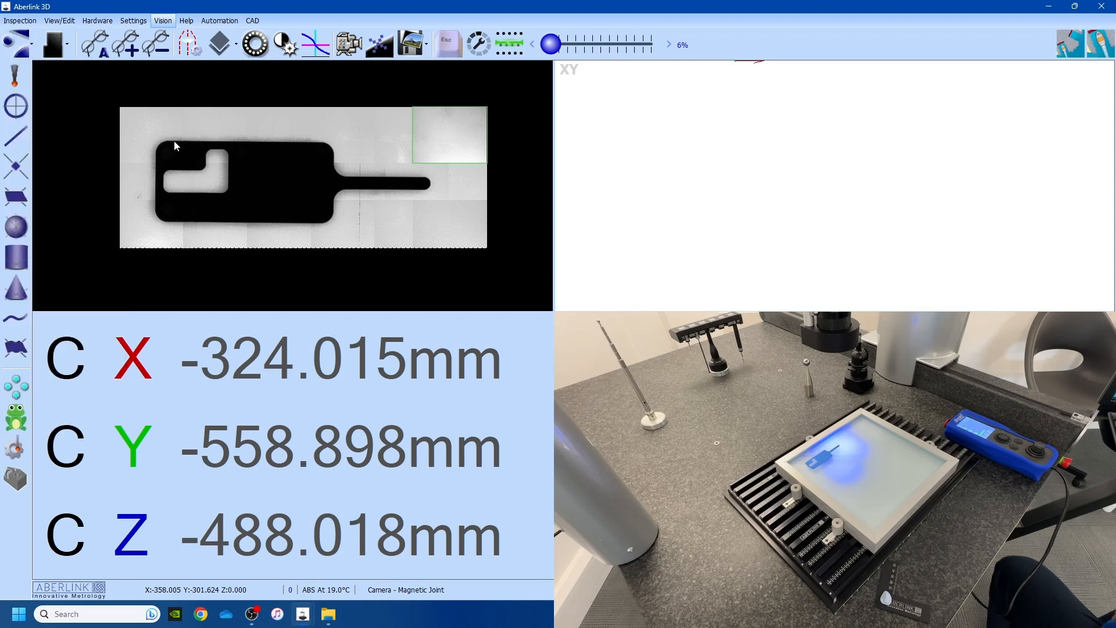
# Step: Measure the top and left straight edges of the part's wide body as two lines
pyautogui.moveTo(175, 142); pyautogui.dragTo(310, 141)
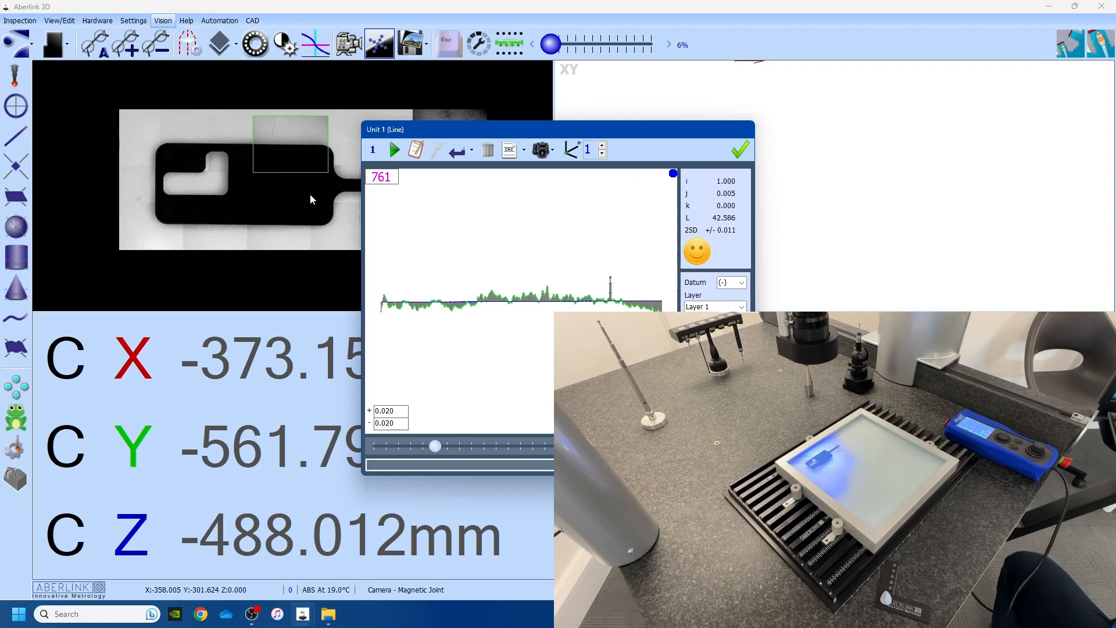
pyautogui.click(739, 150)
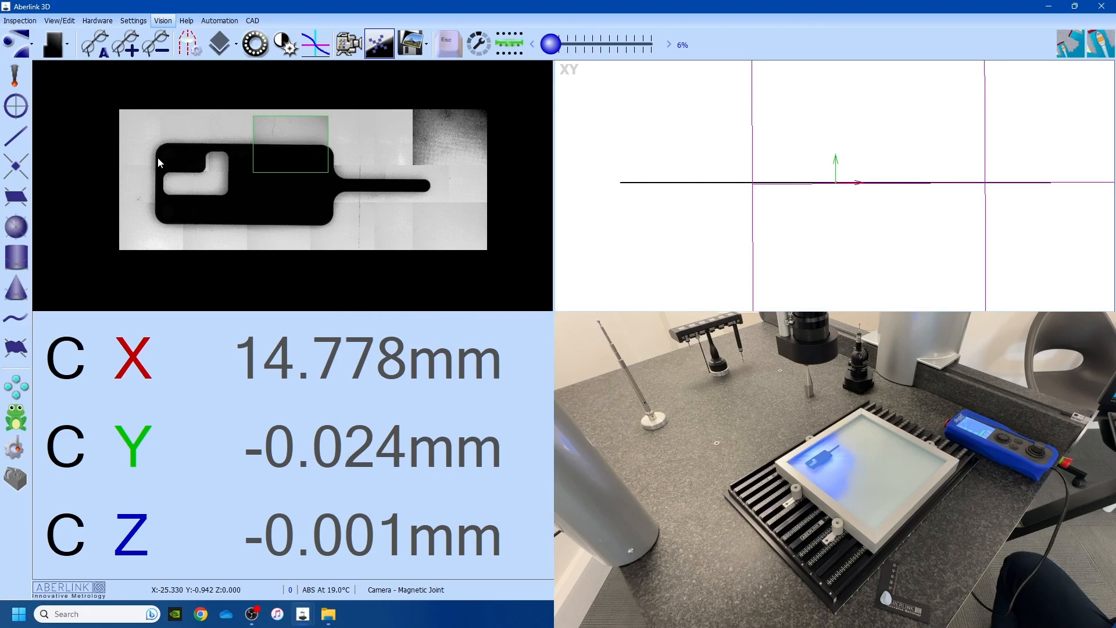
pyautogui.moveTo(155, 157); pyautogui.dragTo(155, 206)
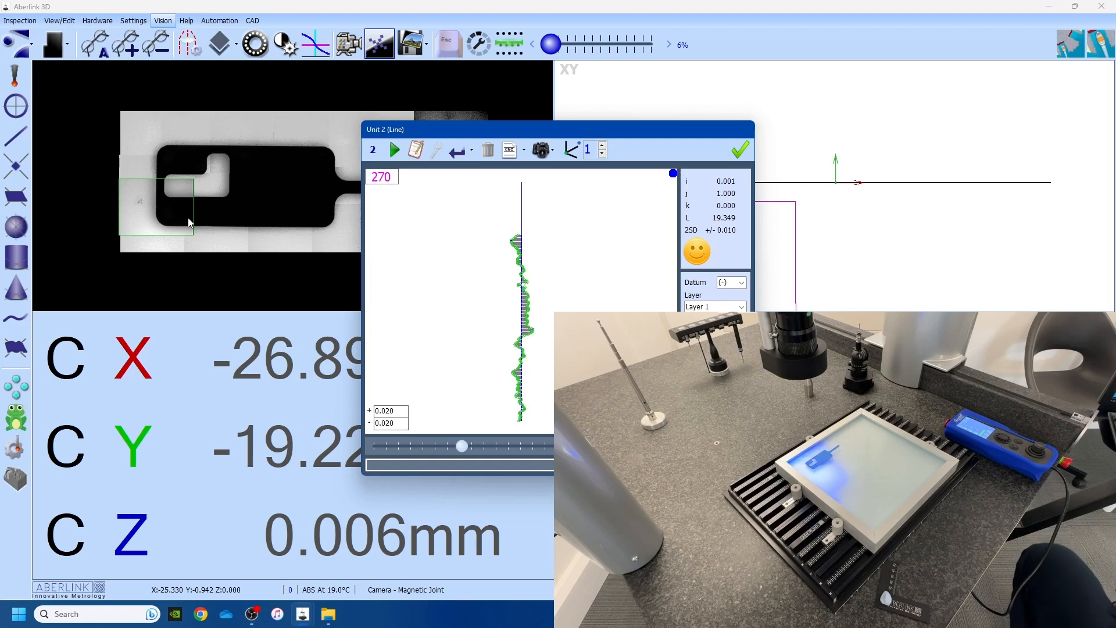
pyautogui.click(740, 150)
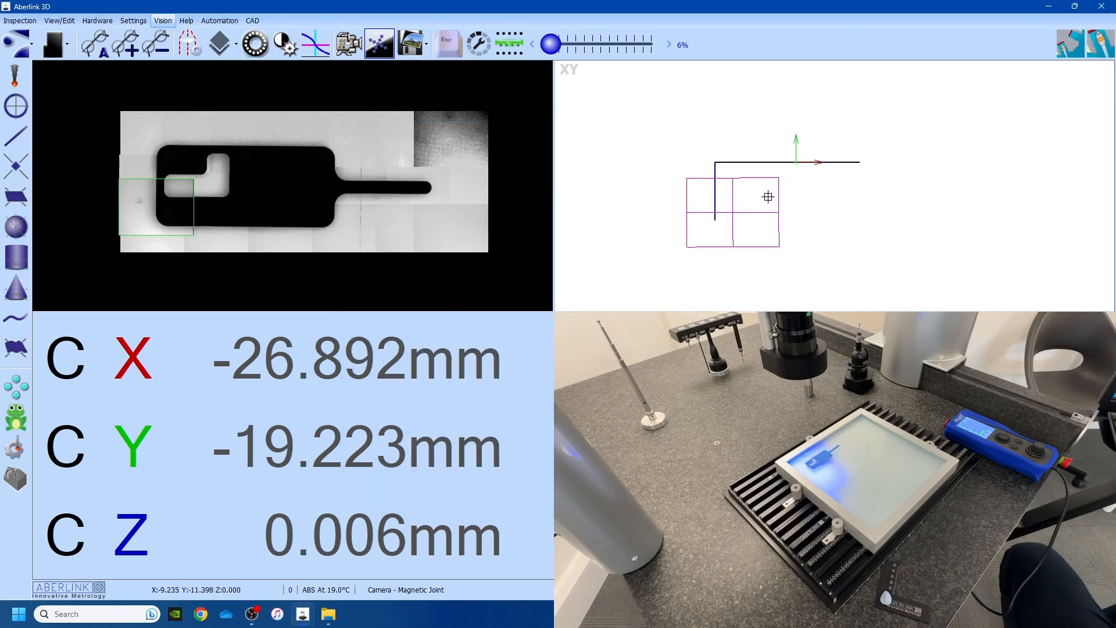
# Step: Construct a point from the measured top and left lines and set it as the reference origin
pyautogui.click(22, 173)
pyautogui.click(436, 151)
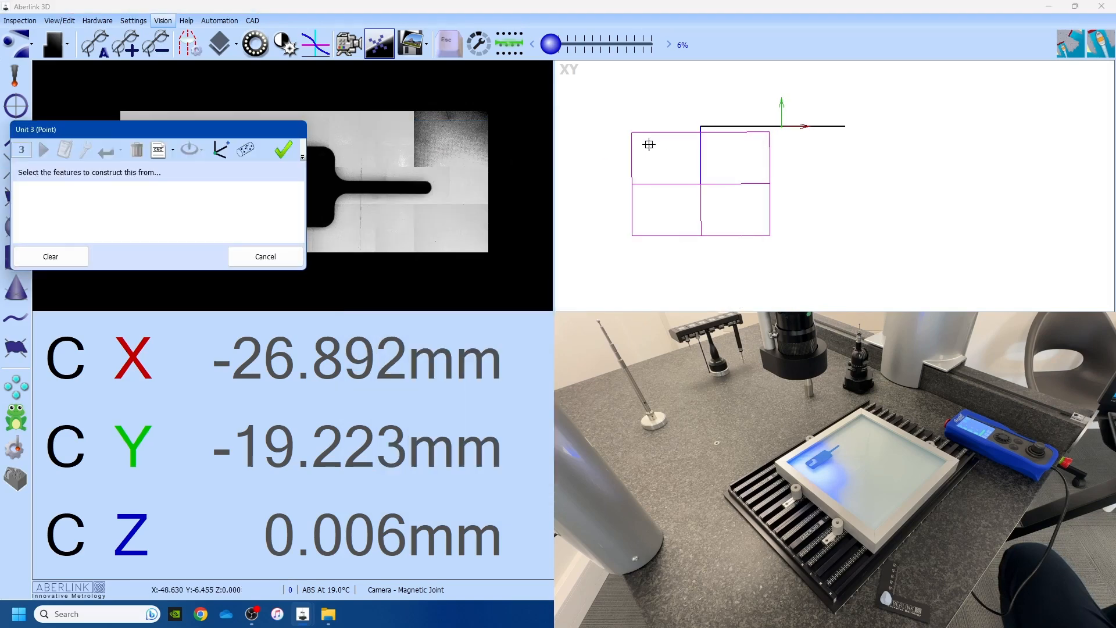
pyautogui.click(699, 142)
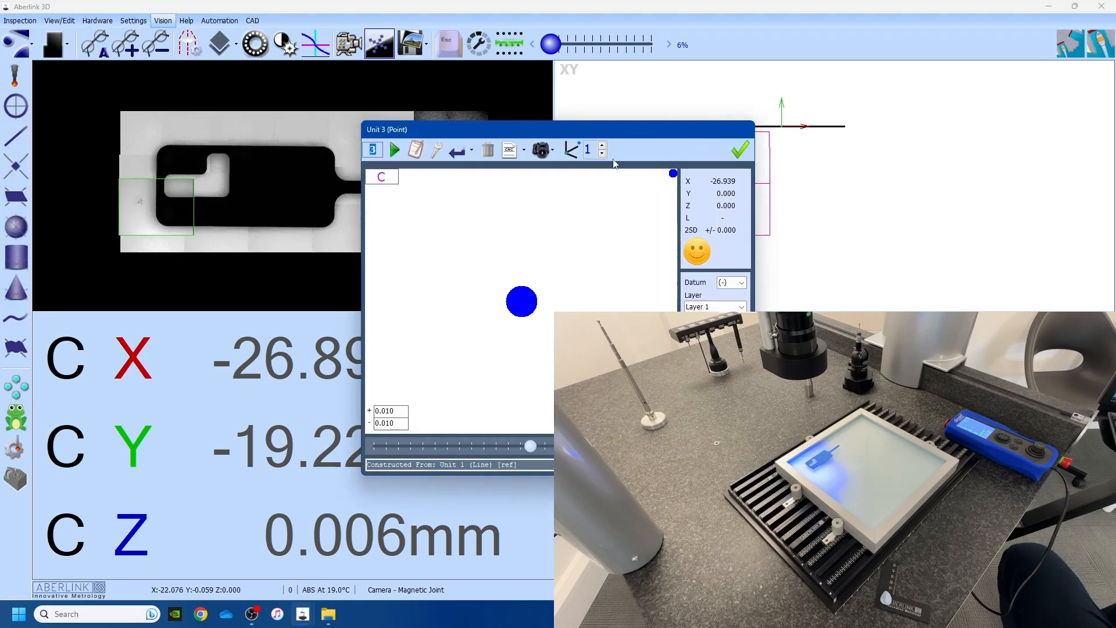
pyautogui.click(571, 149)
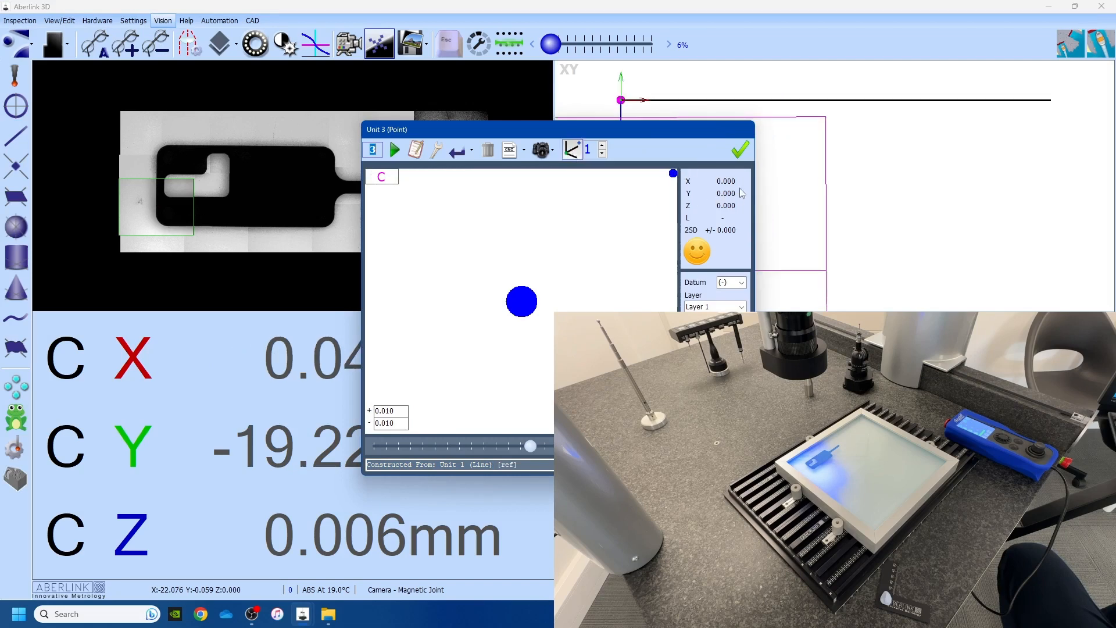
pyautogui.click(740, 150)
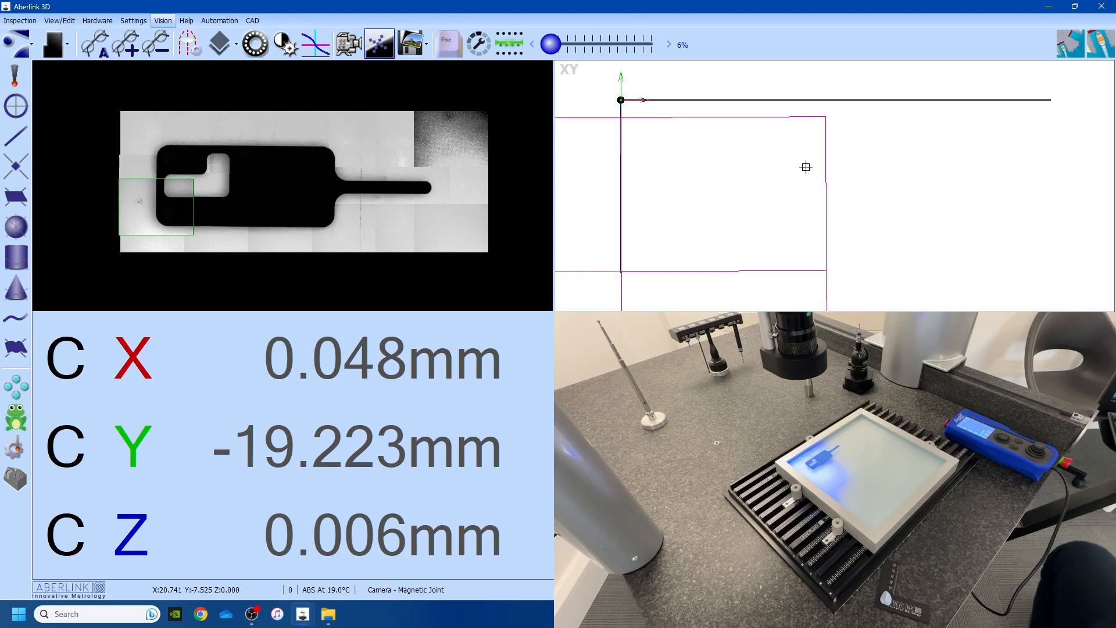
# Step: Measure the rounded lower-left corner of the part as a circle
pyautogui.scroll(3, 171, 206)
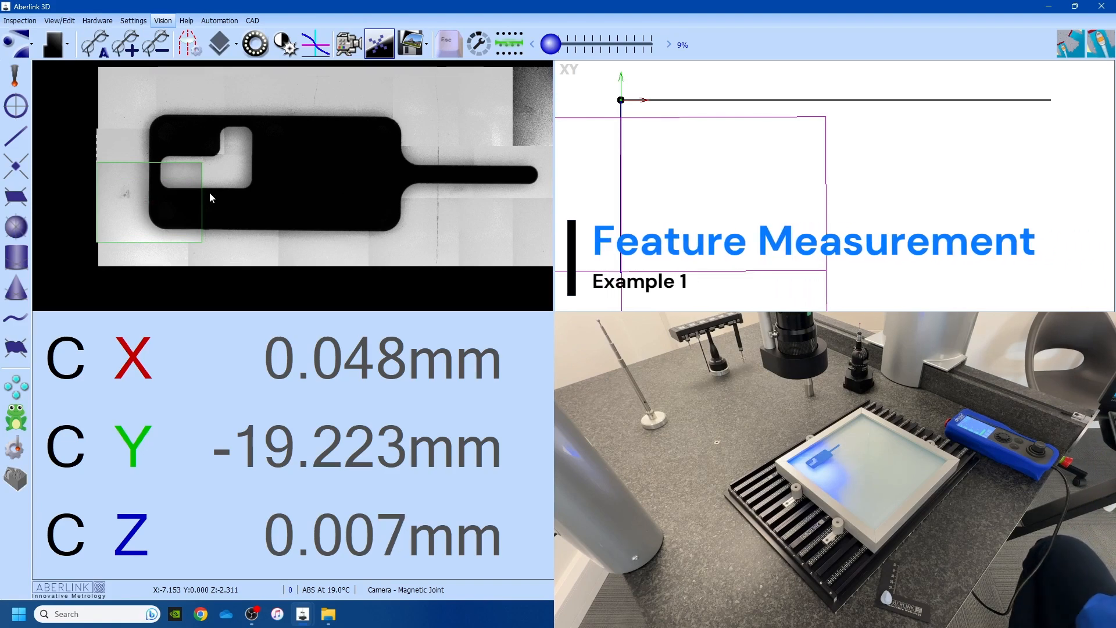
pyautogui.click(166, 229)
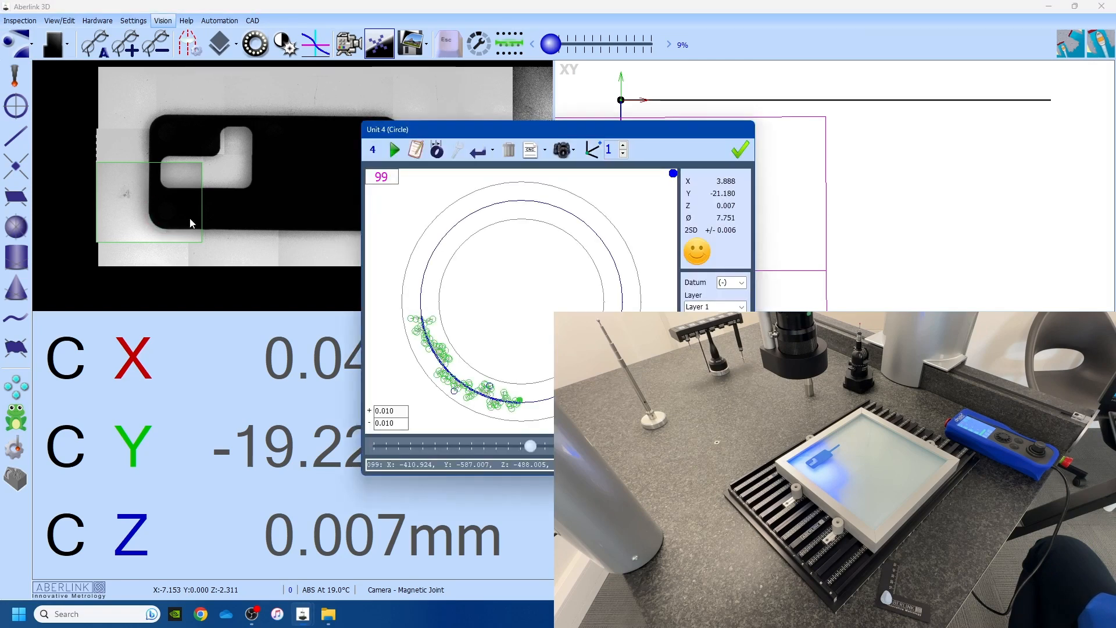
pyautogui.click(741, 151)
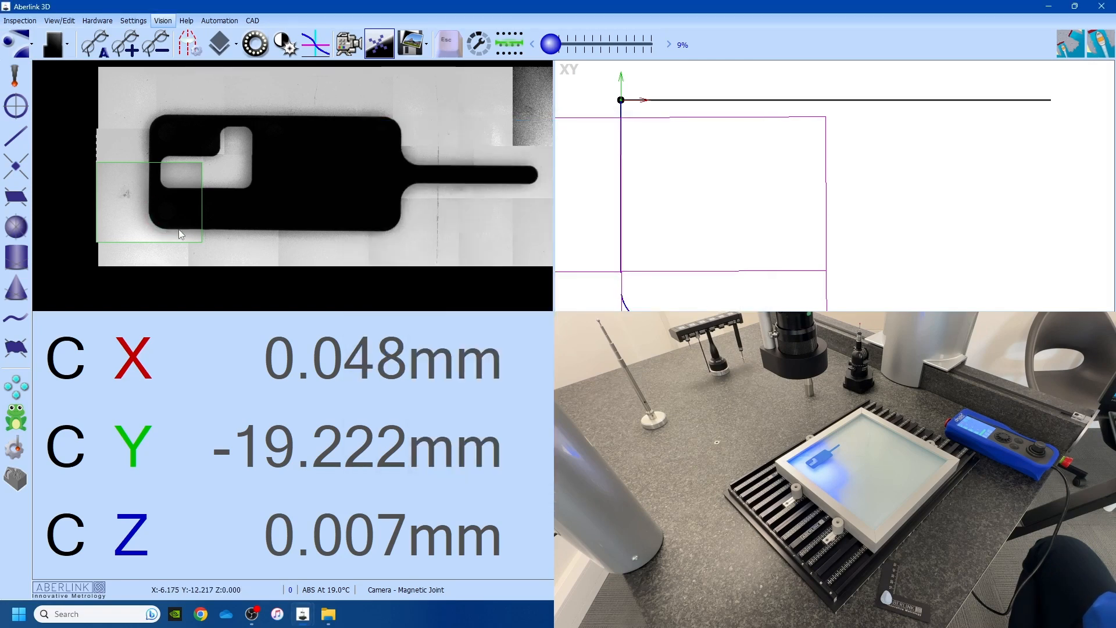
# Step: Measure the wide body's bottom edge as a line and its rounded lower-right corner as a circle
pyautogui.moveTo(176, 233)
pyautogui.mouseDown()
pyautogui.moveTo(311, 247)
pyautogui.moveTo(326, 234)
pyautogui.moveTo(377, 231)
pyautogui.mouseUp()
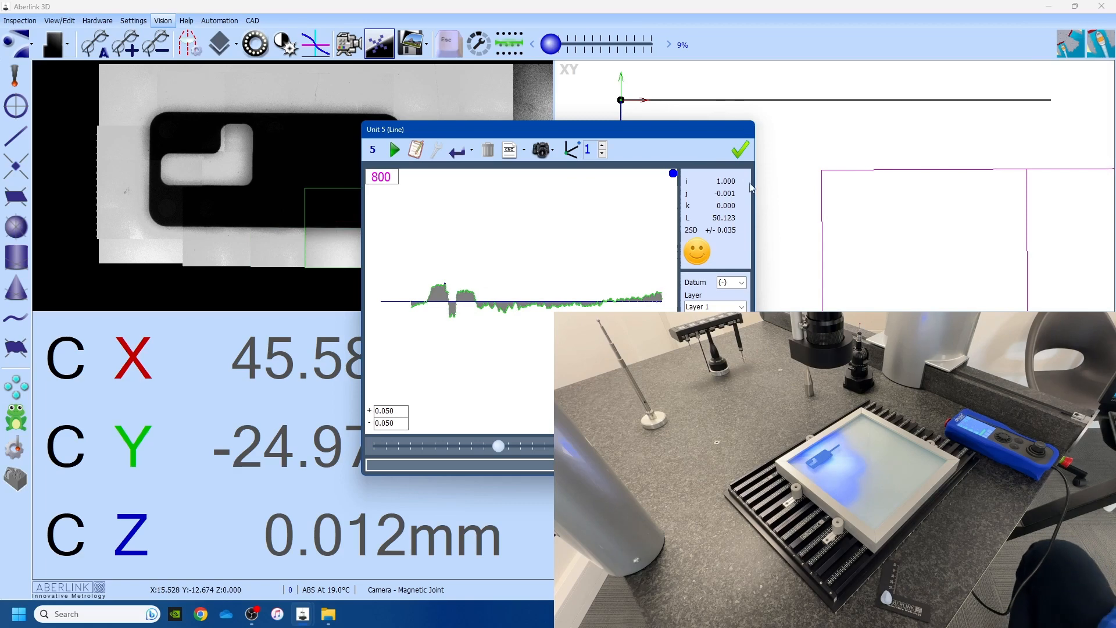
pyautogui.click(739, 151)
pyautogui.rightClick(734, 143)
pyautogui.click(748, 150)
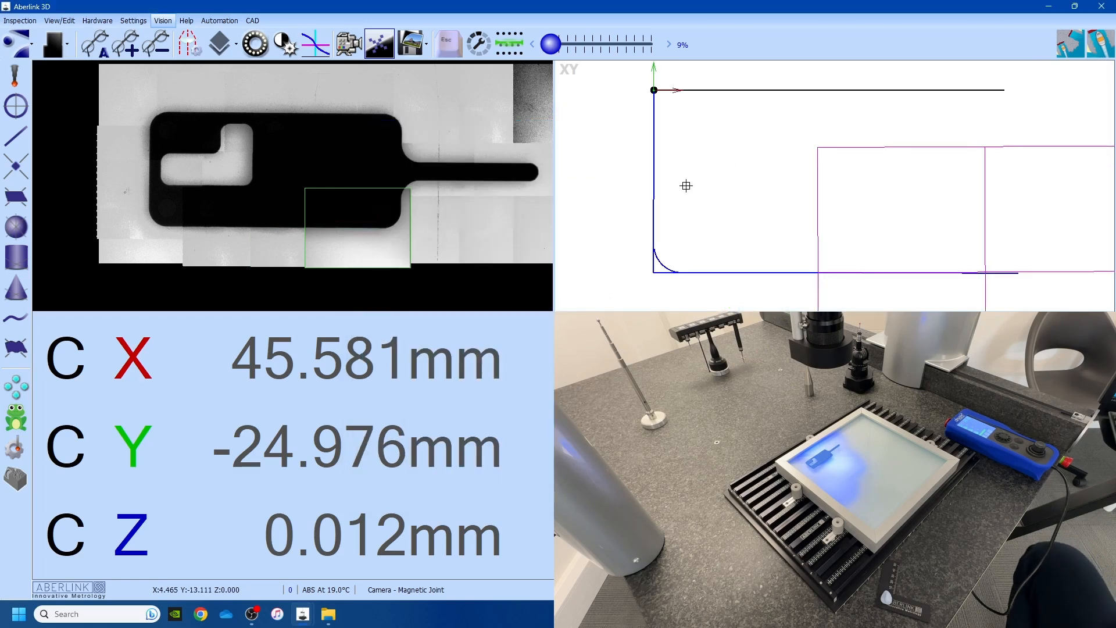
pyautogui.click(405, 222)
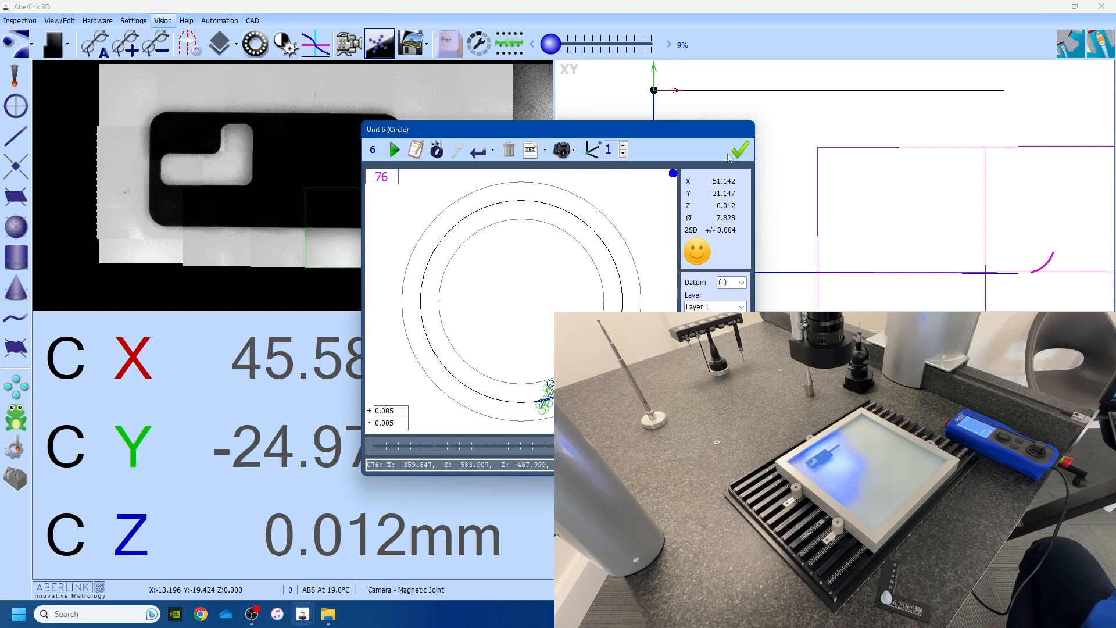
pyautogui.scroll(4, 411, 210)
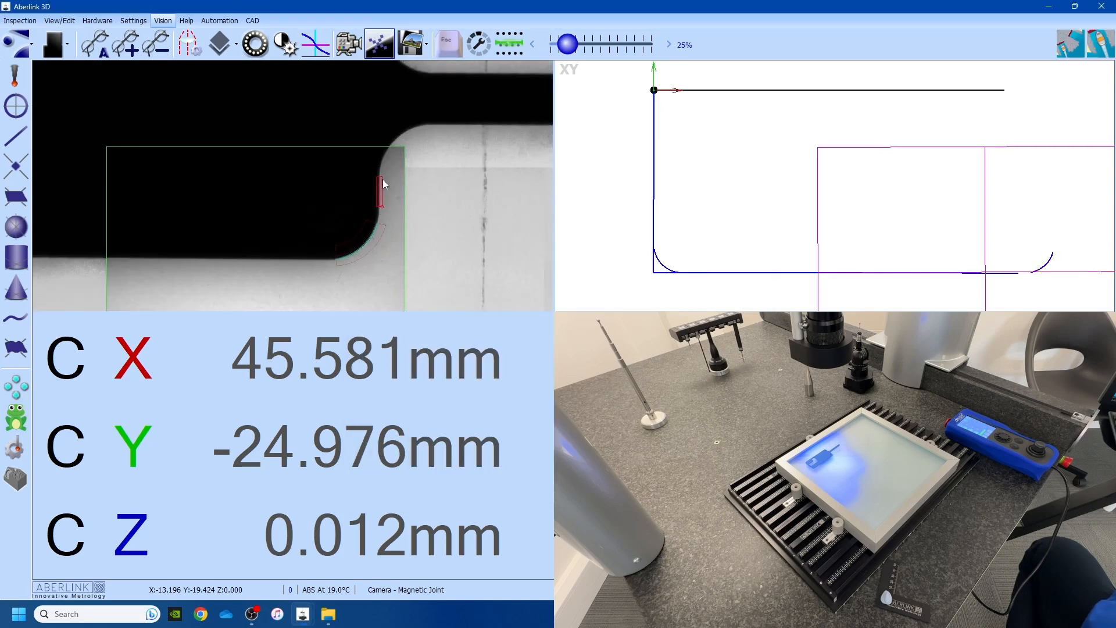
# Step: Measure the wide body's short right edge below the stem as a line and the lower fillet into the stem as a circle
pyautogui.click(384, 180)
pyautogui.click(732, 149)
pyautogui.click(422, 124)
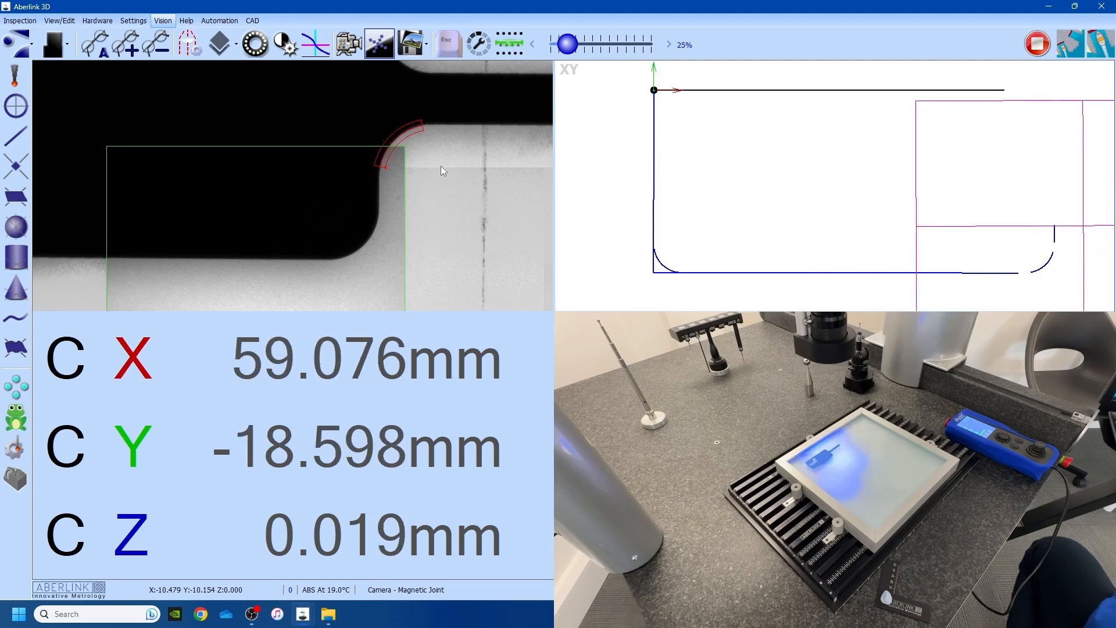
pyautogui.click(738, 151)
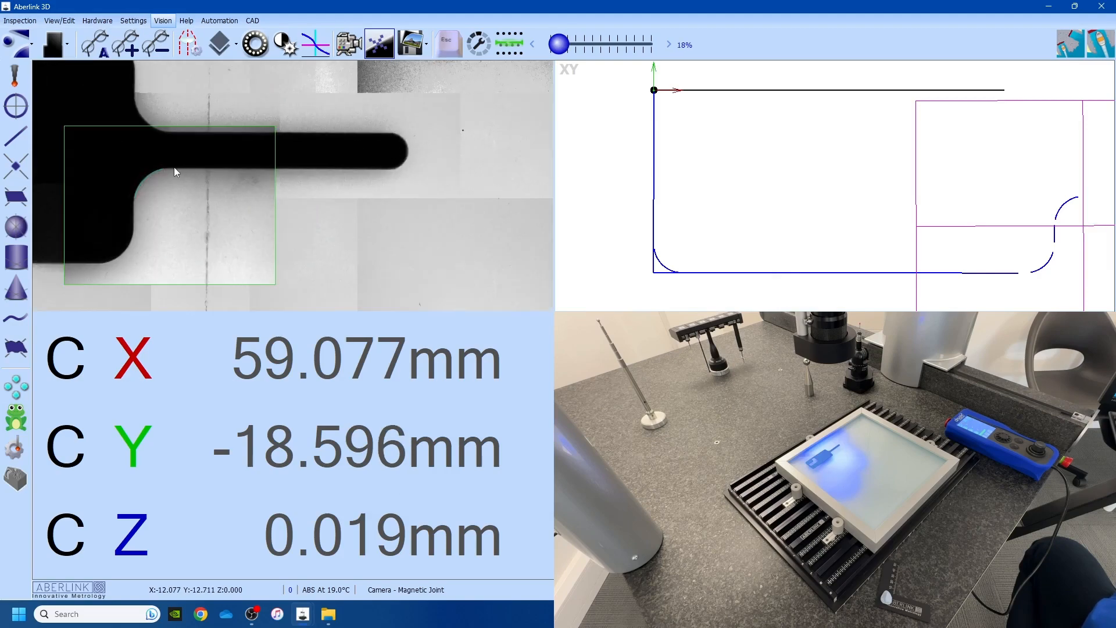
# Step: Measure the narrow stem's bottom edge as a line and its rounded end as a circle
pyautogui.moveTo(174, 168); pyautogui.dragTo(377, 175)
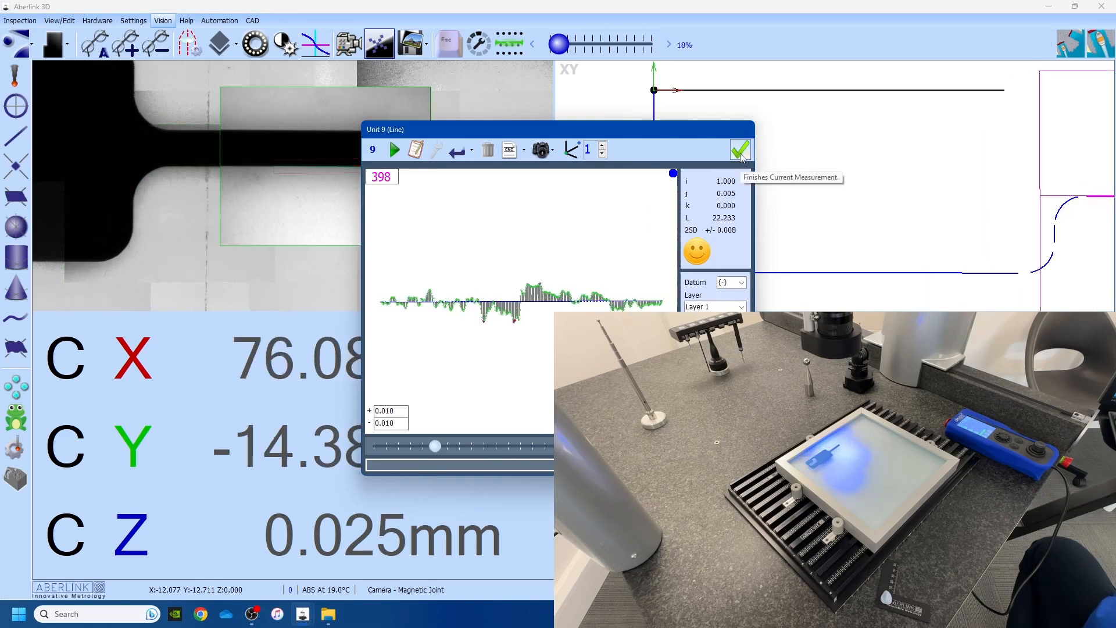
pyautogui.click(740, 151)
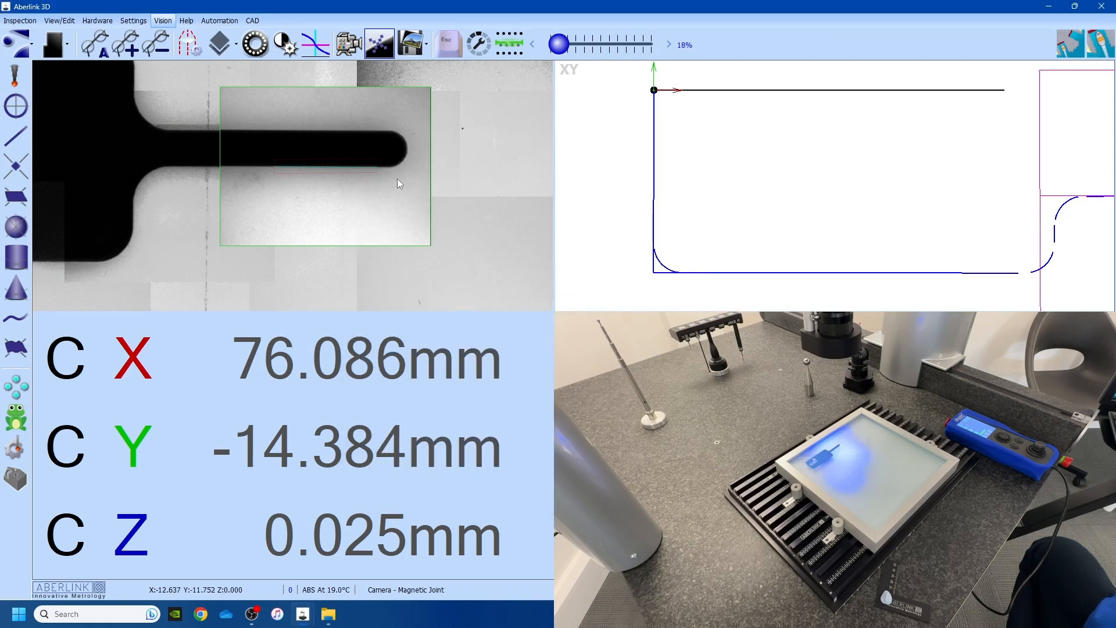
pyautogui.click(396, 133)
pyautogui.click(740, 150)
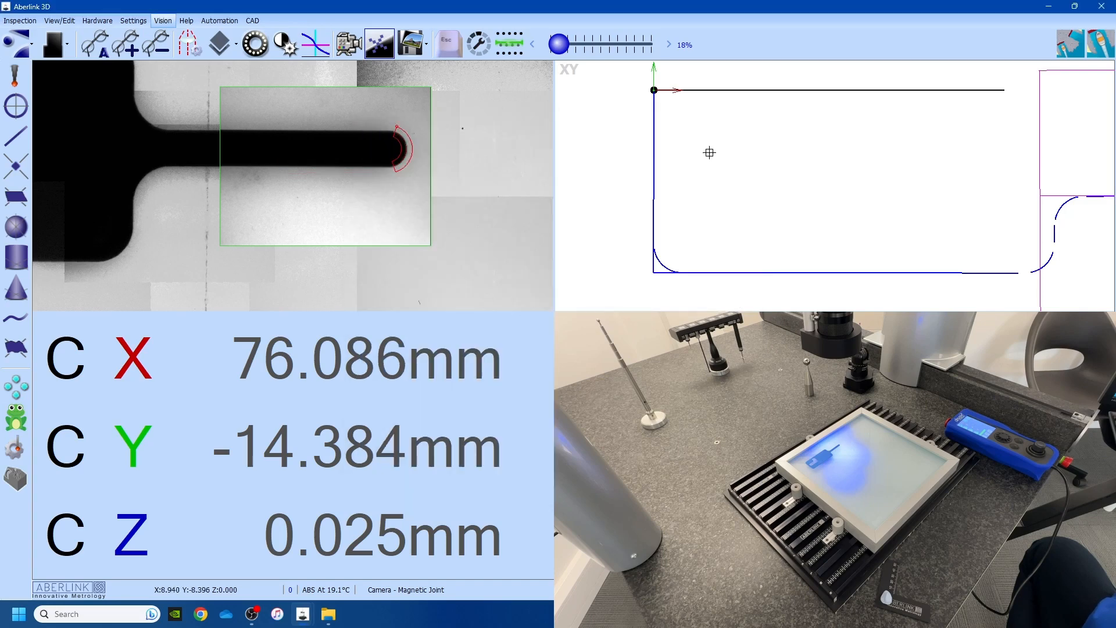
# Step: Measure the narrow stem's top edge as a line and the upper fillet between stem and body as a circle
pyautogui.click(179, 130)
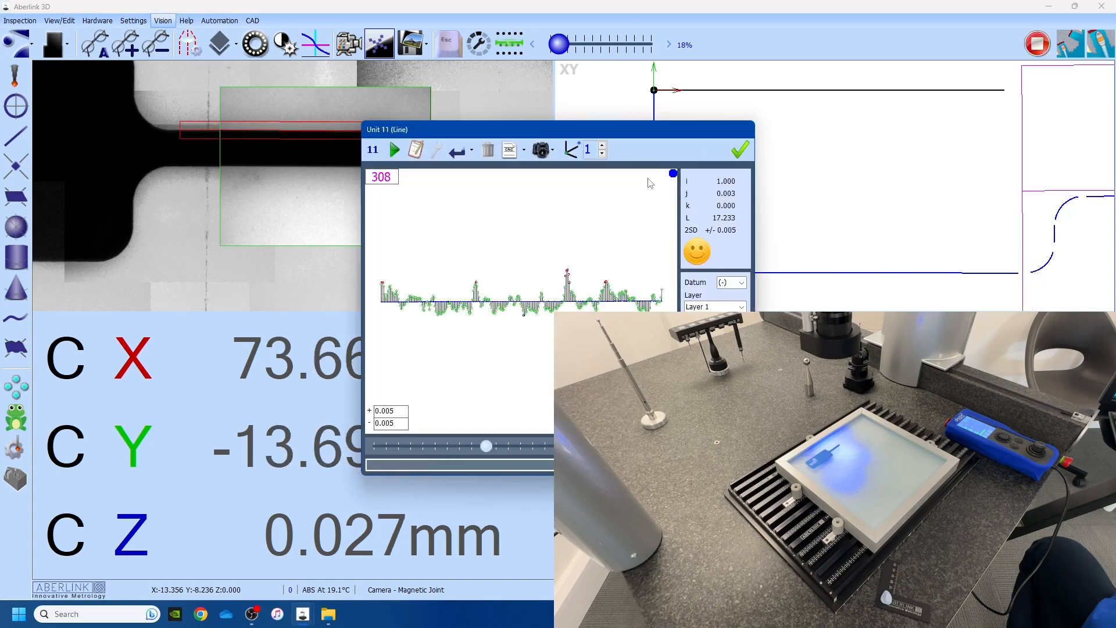
pyautogui.click(741, 153)
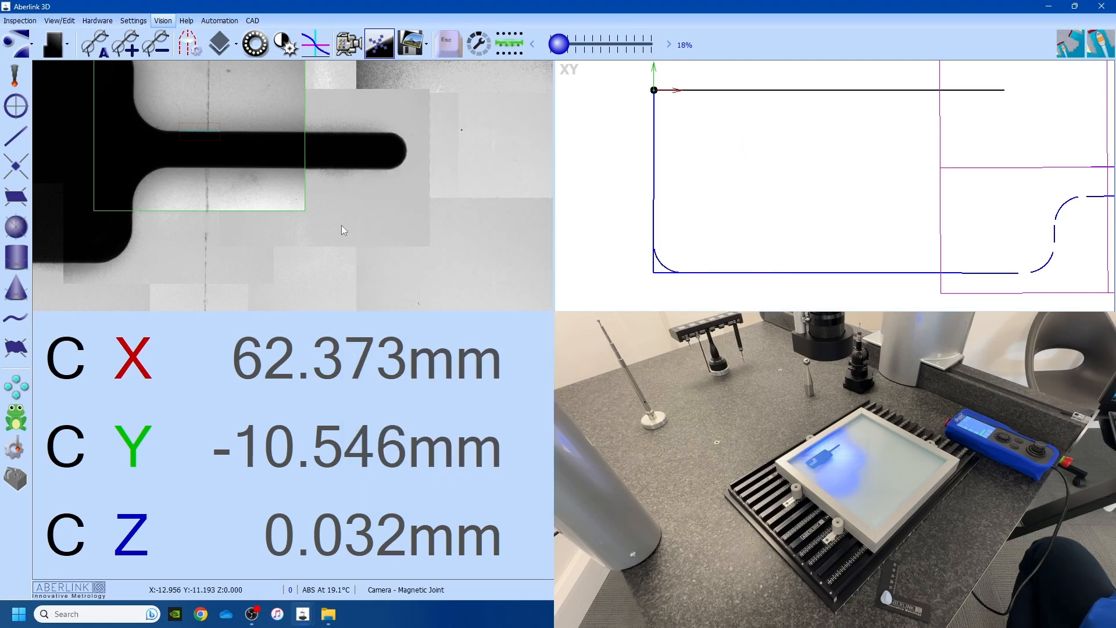
pyautogui.scroll(-1, 347, 224)
pyautogui.scroll(1, 235, 165)
pyautogui.scroll(1, 237, 169)
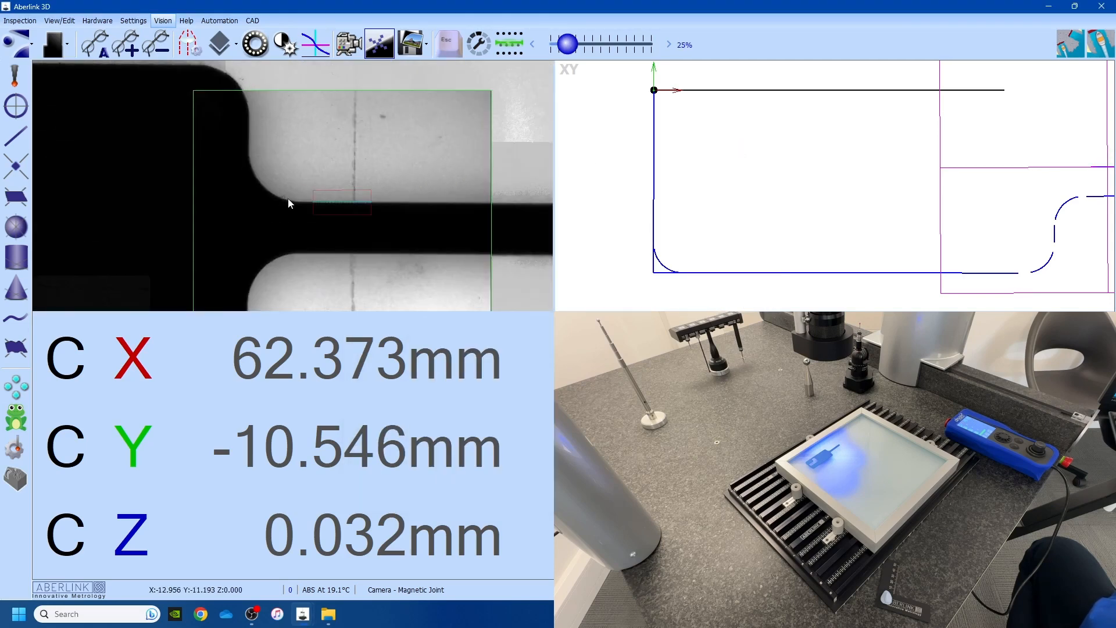
pyautogui.click(249, 158)
pyautogui.click(259, 158)
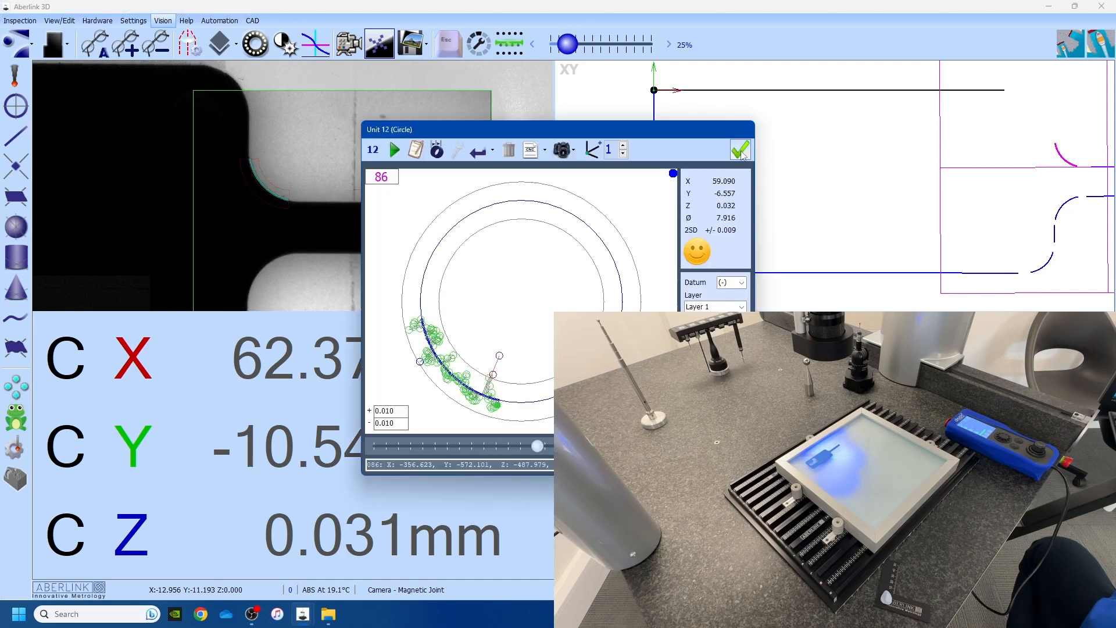
# Step: Measure the body's short right edge above the stem as a line and its rounded upper-right corner as a circle
pyautogui.click(248, 123)
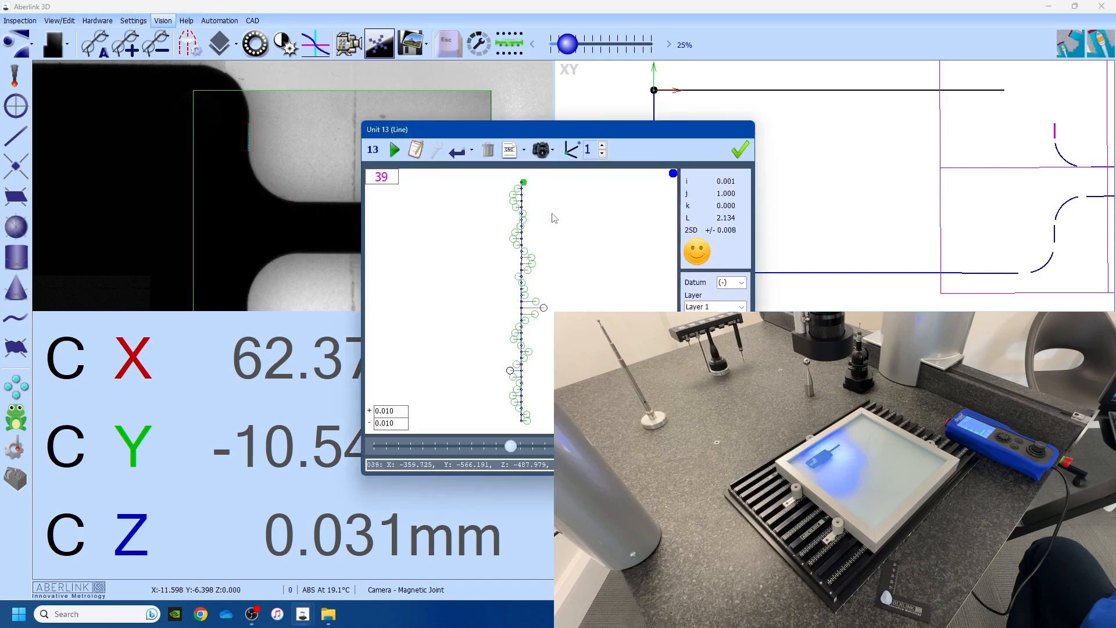
pyautogui.click(738, 150)
pyautogui.scroll(-2, 520, 177)
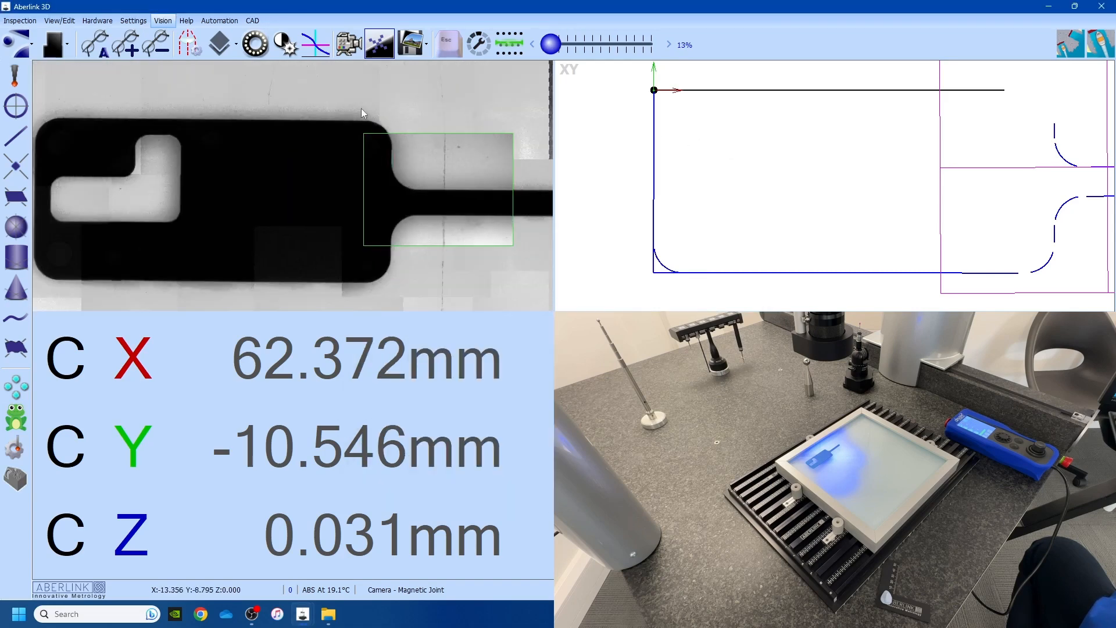
pyautogui.scroll(2, 361, 109)
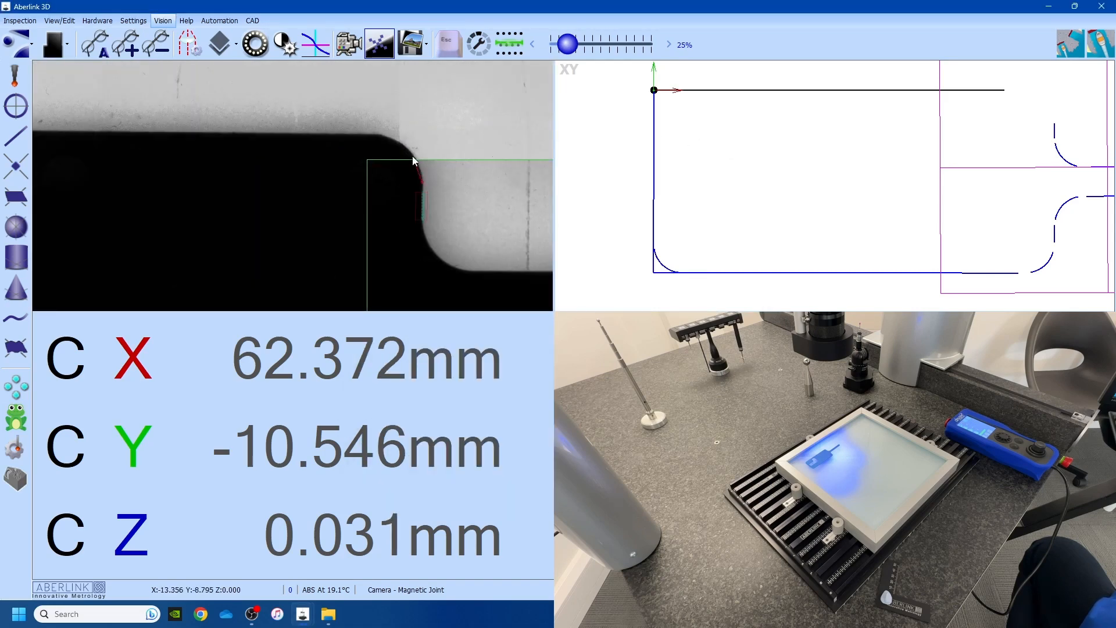
pyautogui.click(381, 135)
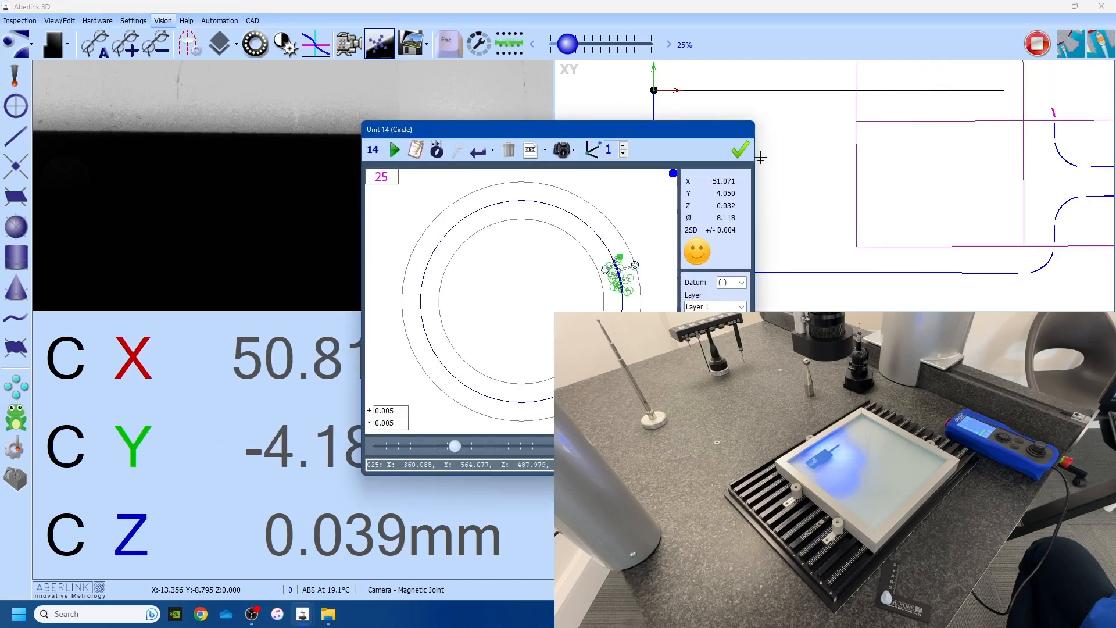
pyautogui.click(740, 150)
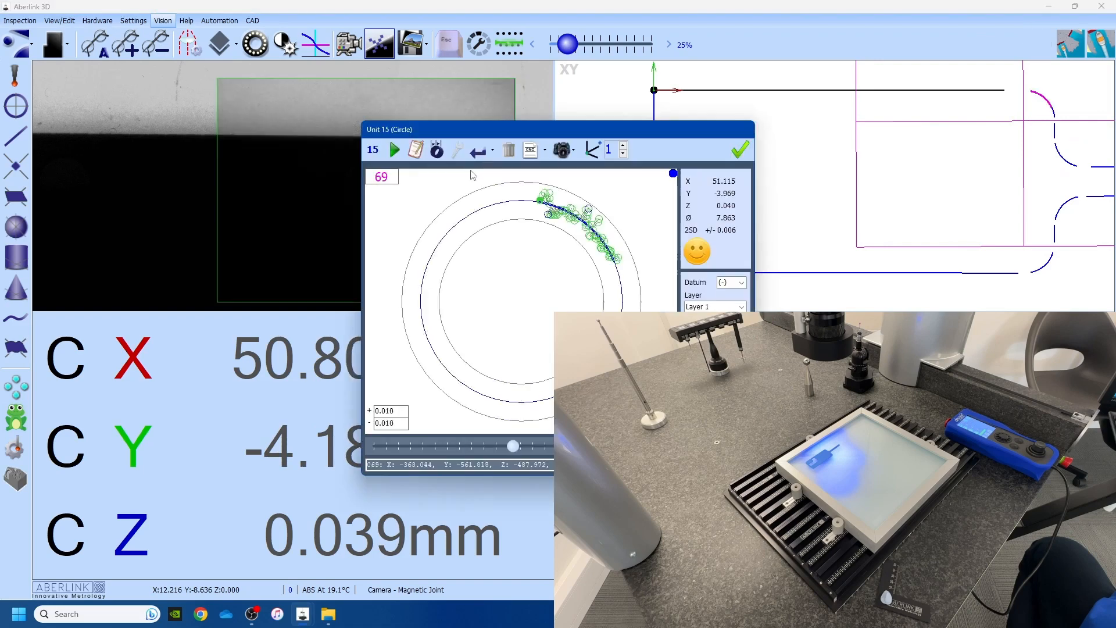
pyautogui.click(740, 149)
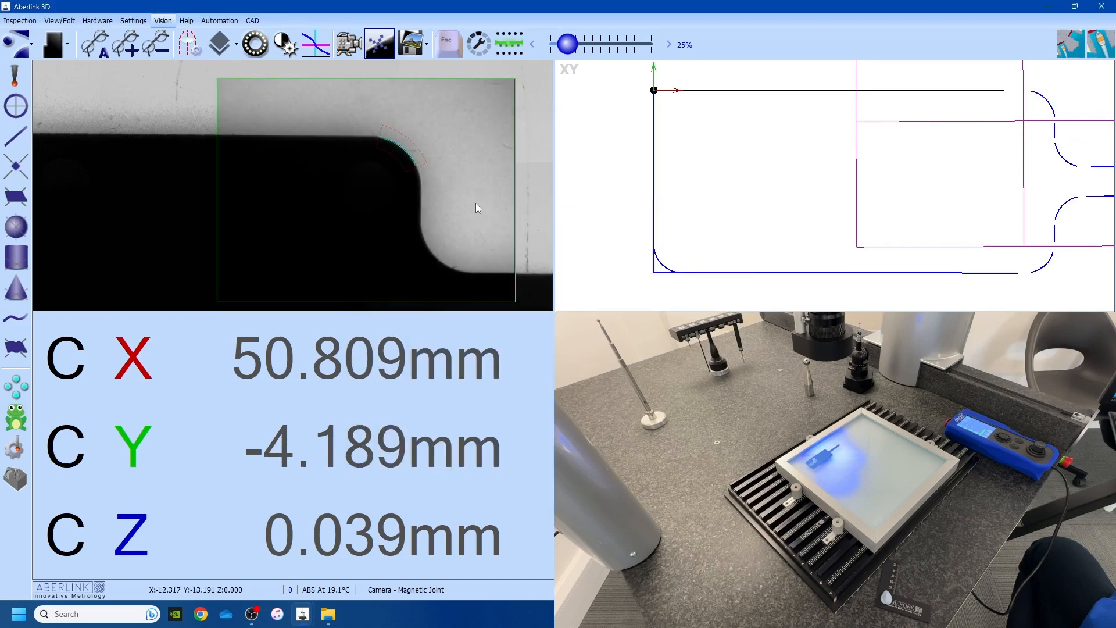
# Step: Measure the wide body's rounded upper-left corner as a circle
pyautogui.scroll(-2, 480, 197)
pyautogui.scroll(2, 250, 186)
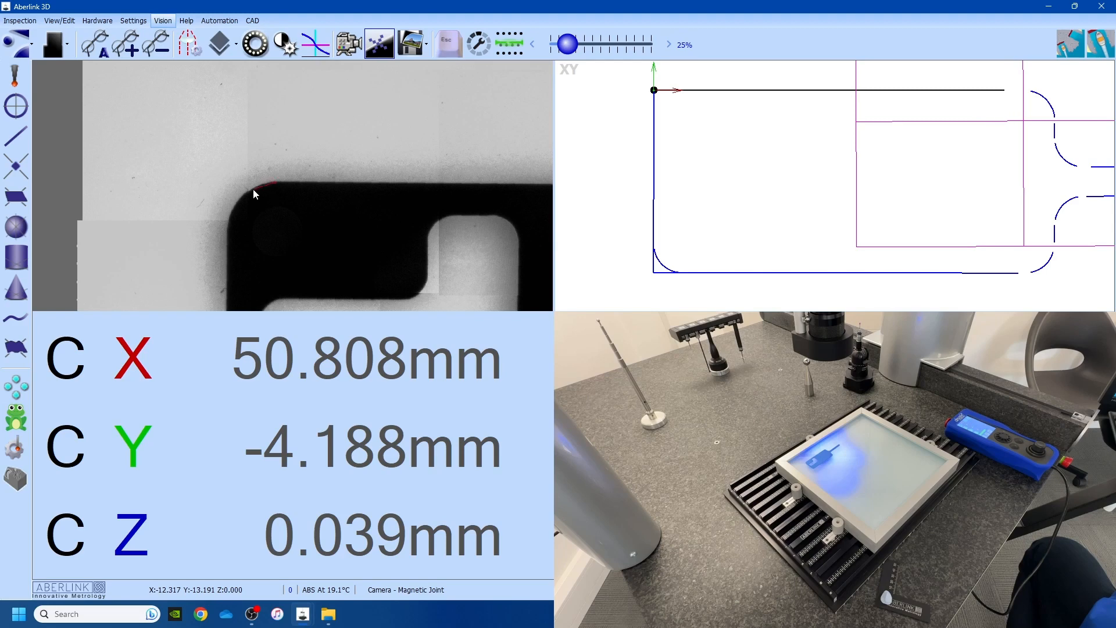
pyautogui.click(228, 221)
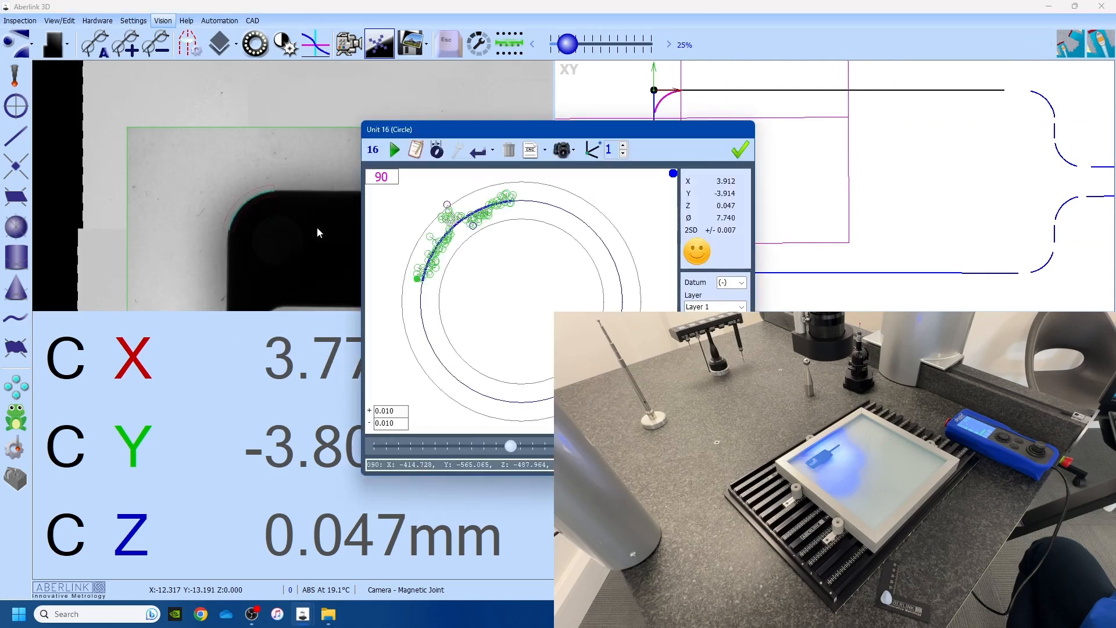
pyautogui.click(739, 149)
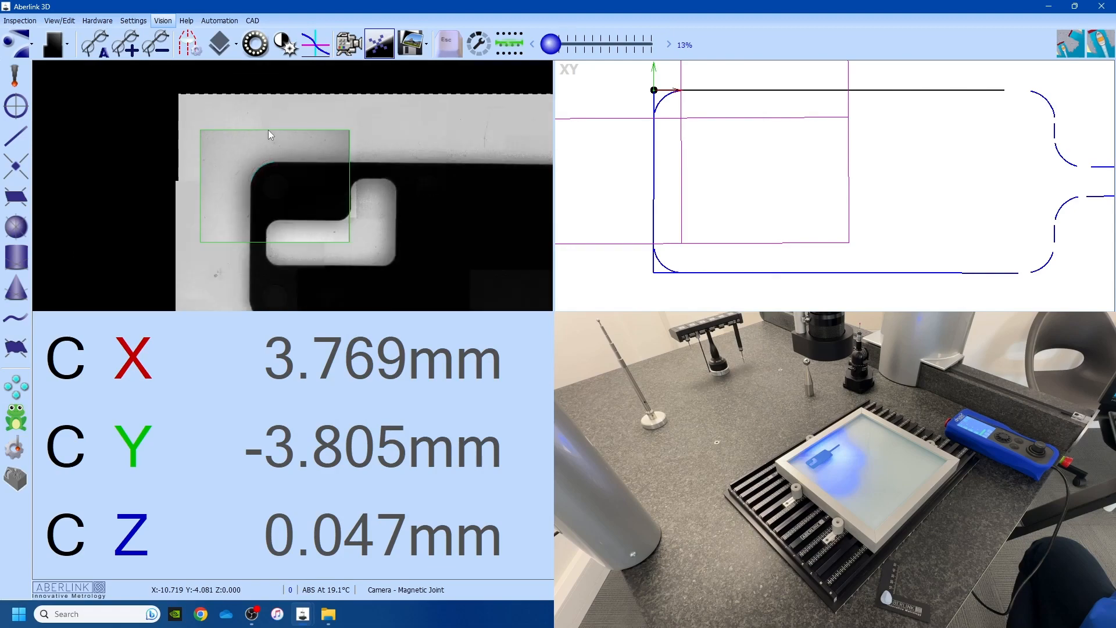
# Step: Measure the L-shaped cutout's bottom edge as a line and its rounded lower-right corner as a circle
pyautogui.scroll(-2, 268, 130)
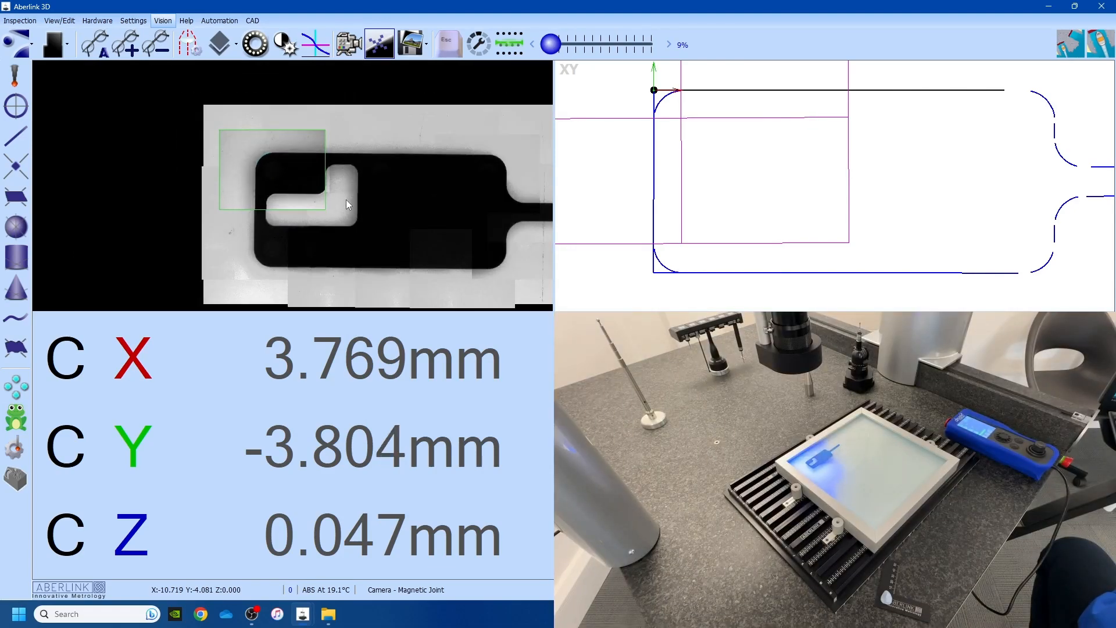
pyautogui.scroll(1, 346, 202)
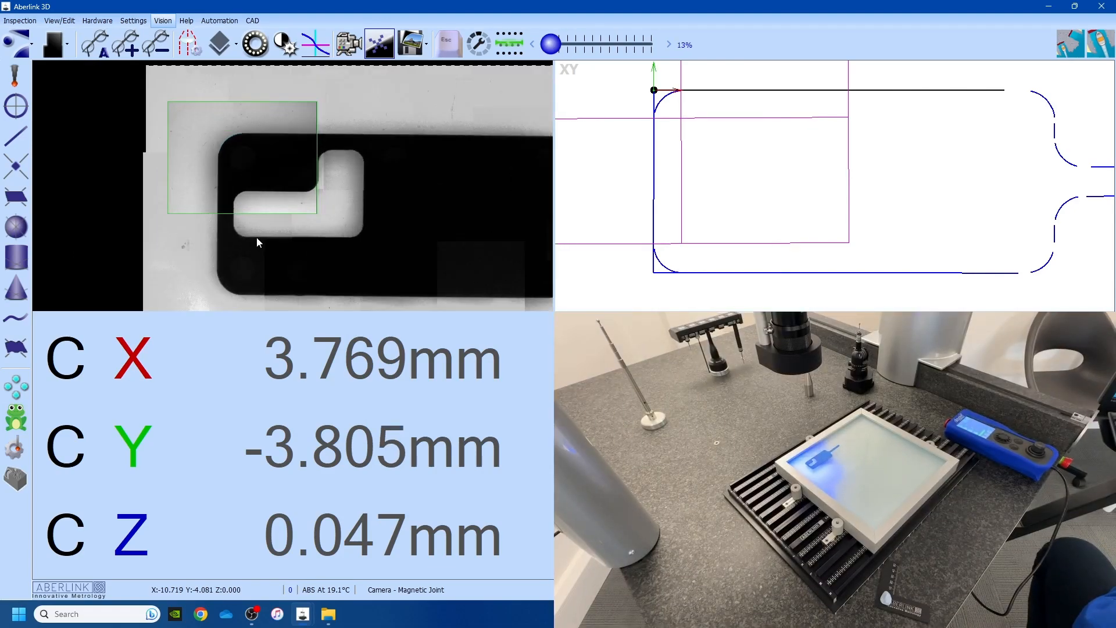
pyautogui.moveTo(256, 236); pyautogui.dragTo(341, 239)
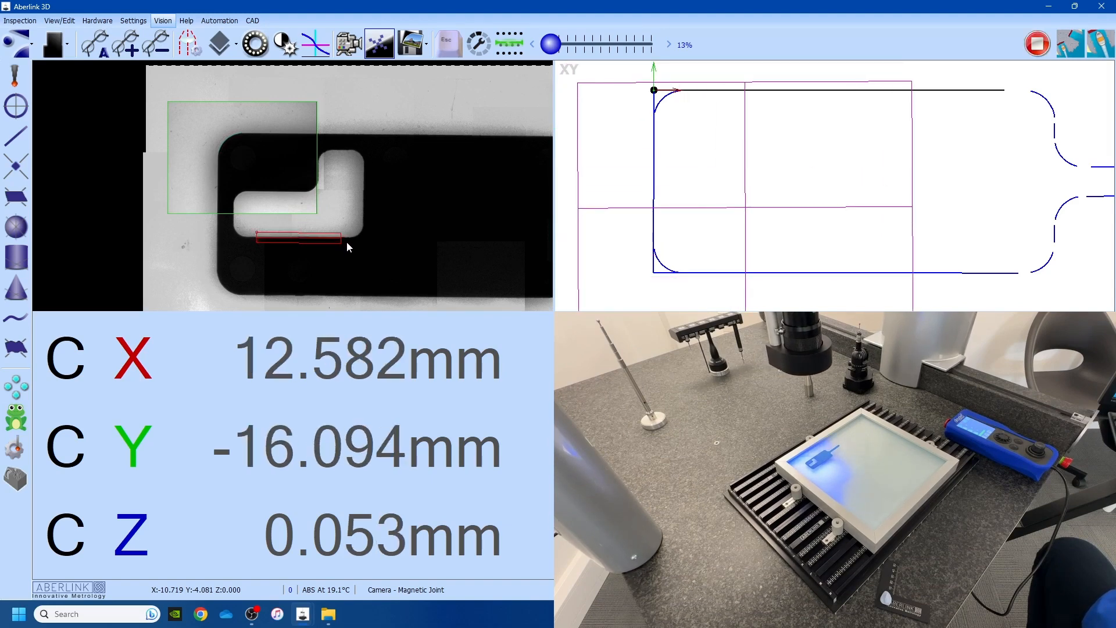
pyautogui.click(738, 154)
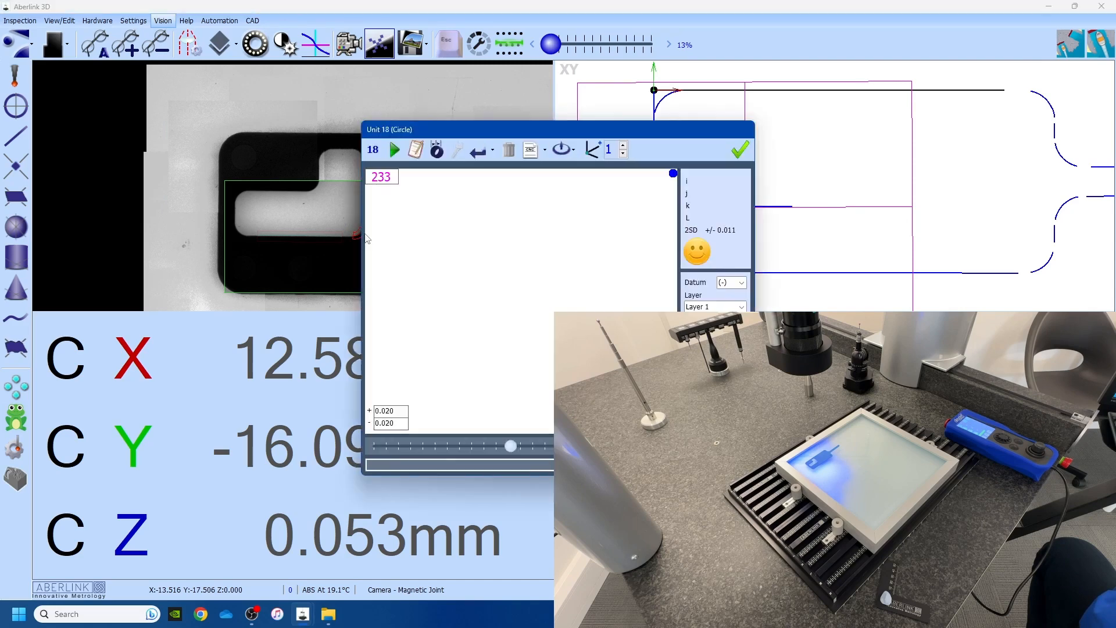
pyautogui.click(737, 150)
# Step: Measure the L-shaped cutout's long right edge as a line and its upper-right corner as a circle
pyautogui.scroll(2, 376, 204)
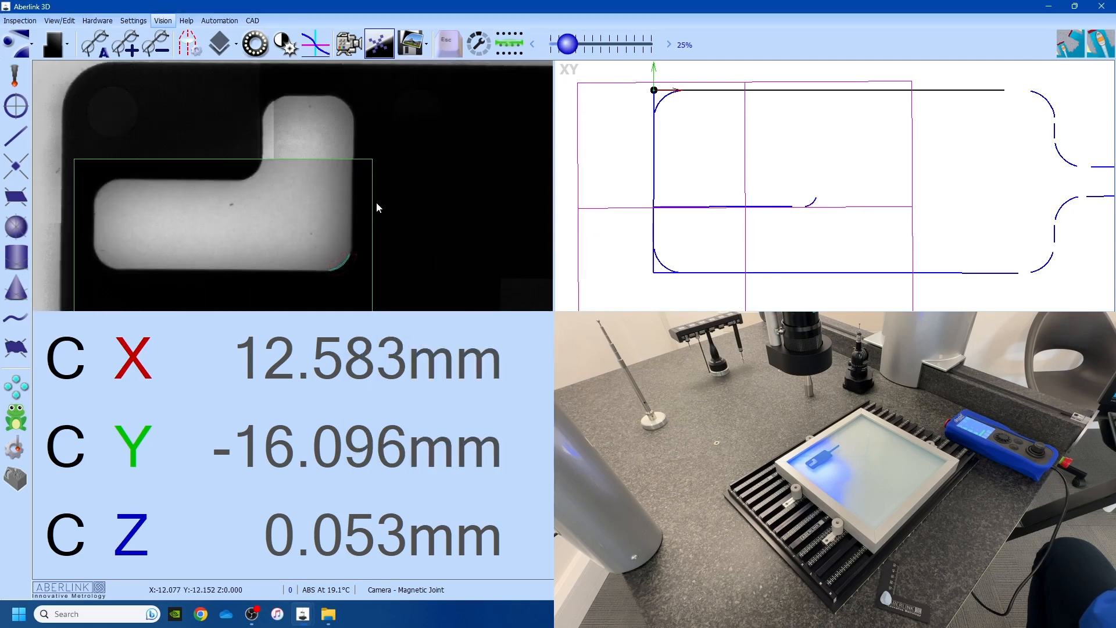
pyautogui.click(354, 132)
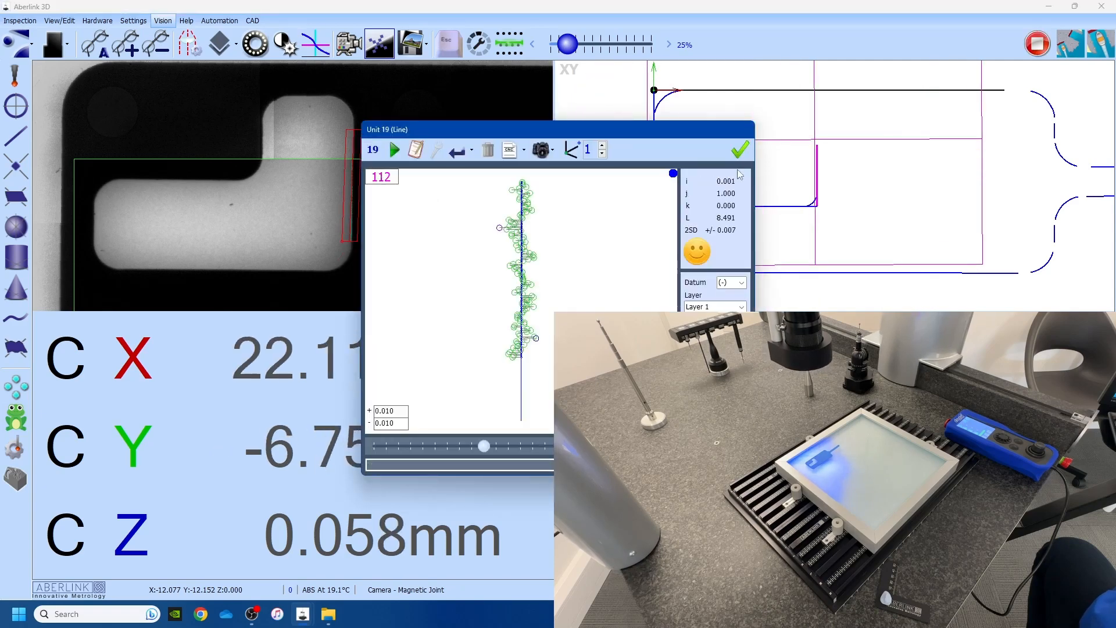
pyautogui.click(738, 150)
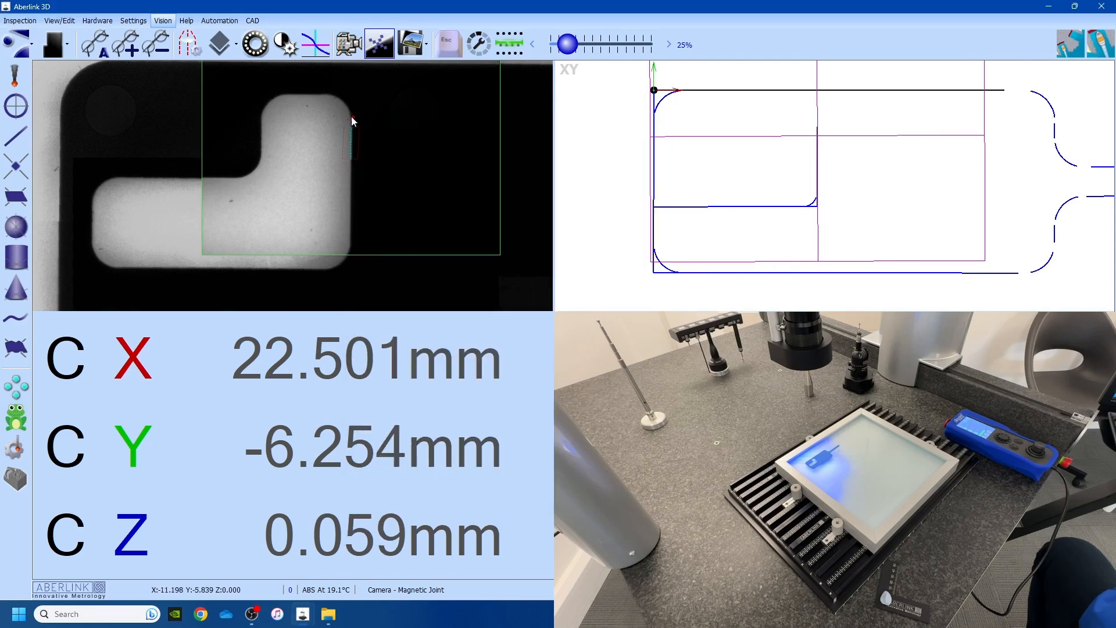
pyautogui.click(335, 95)
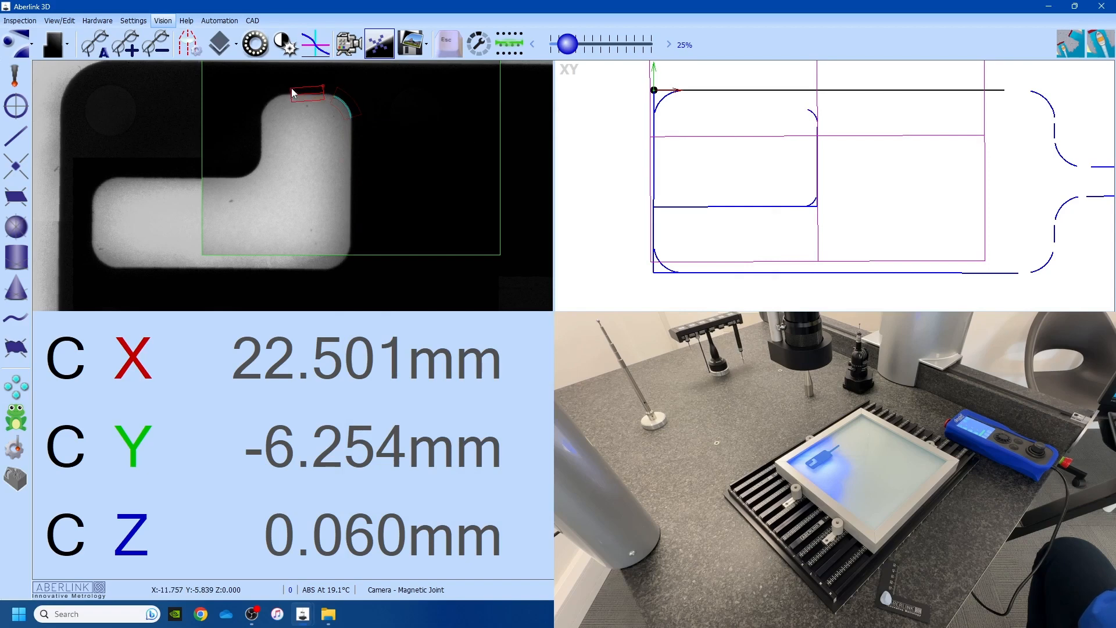
# Step: Measure the short top edge of the cutout's upright leg as a line and that leg's upper-left corner as a circle
pyautogui.click(291, 88)
pyautogui.click(741, 150)
pyautogui.click(266, 113)
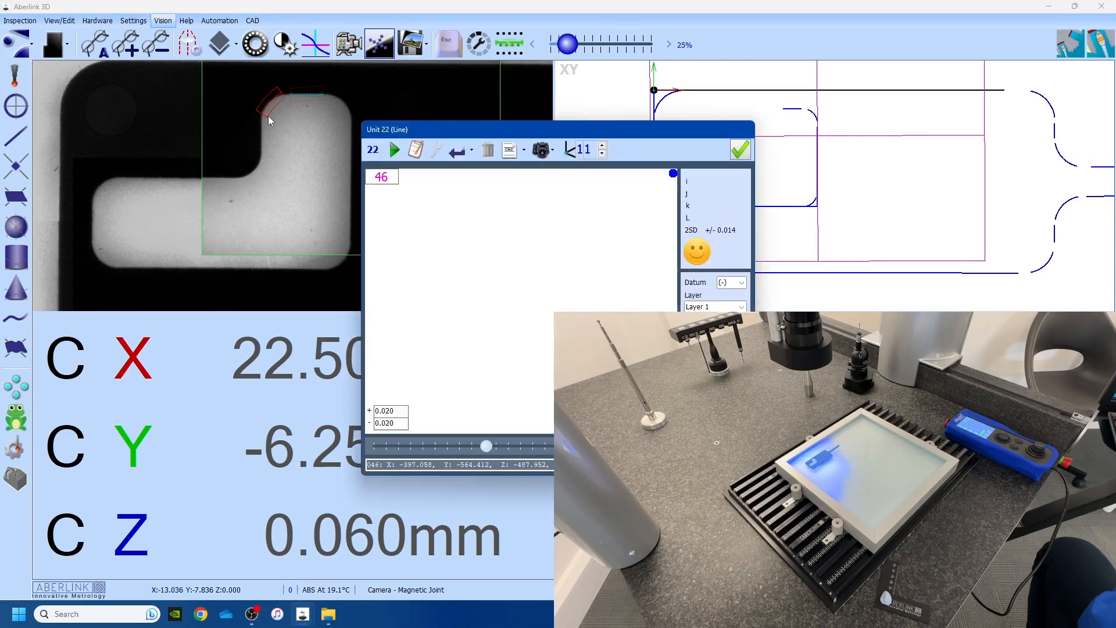
pyautogui.click(740, 150)
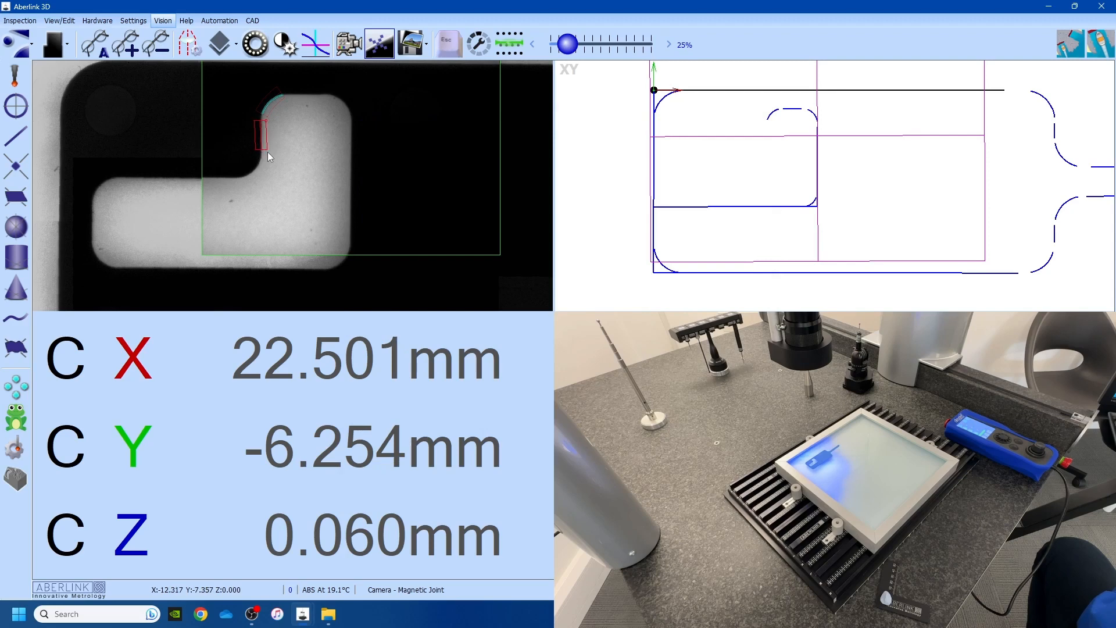
# Step: Measure the left edge of the cutout's upright leg as a line and the inner corner of the L as a circle
pyautogui.click(267, 152)
pyautogui.click(740, 150)
pyautogui.click(244, 181)
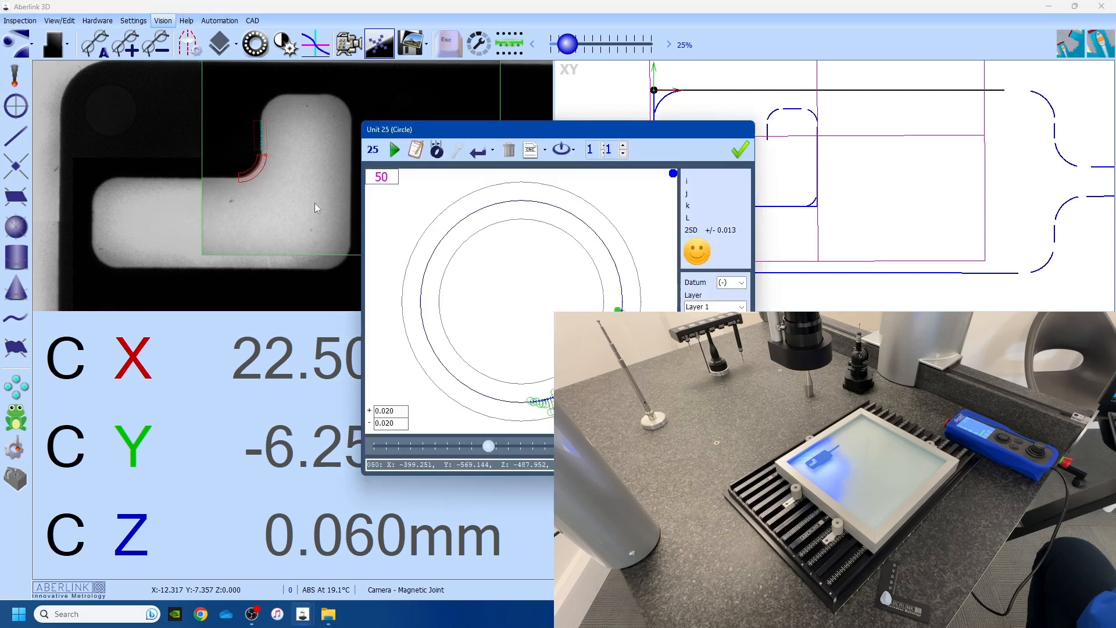
pyautogui.click(738, 148)
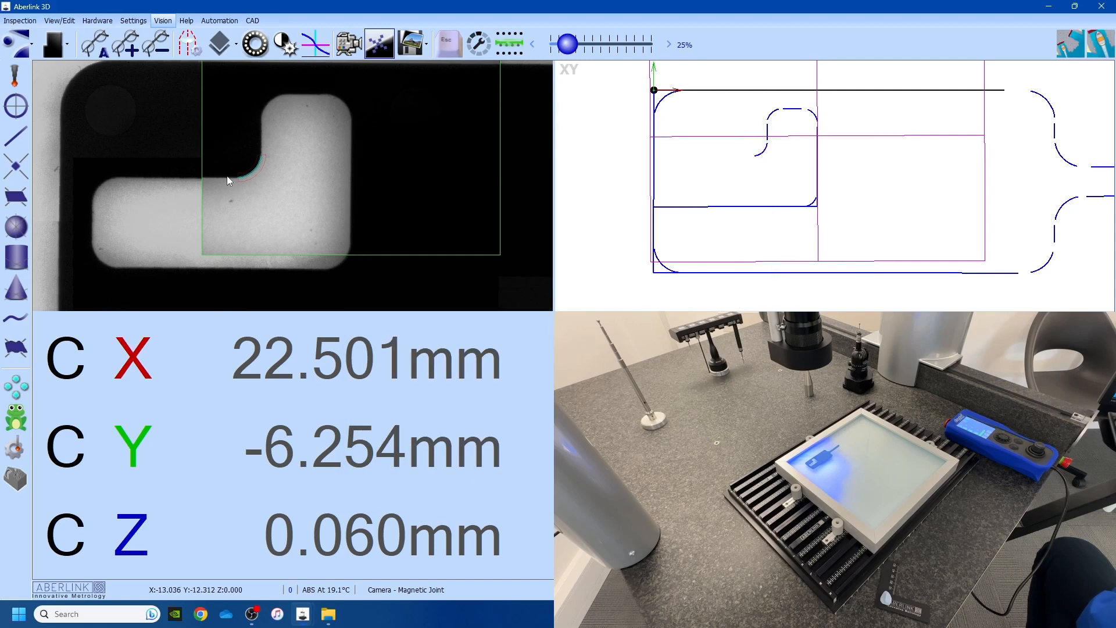
# Step: Measure the upper edge of the cutout's horizontal leg as a line and that leg's upper-left corner as a circle
pyautogui.click(123, 176)
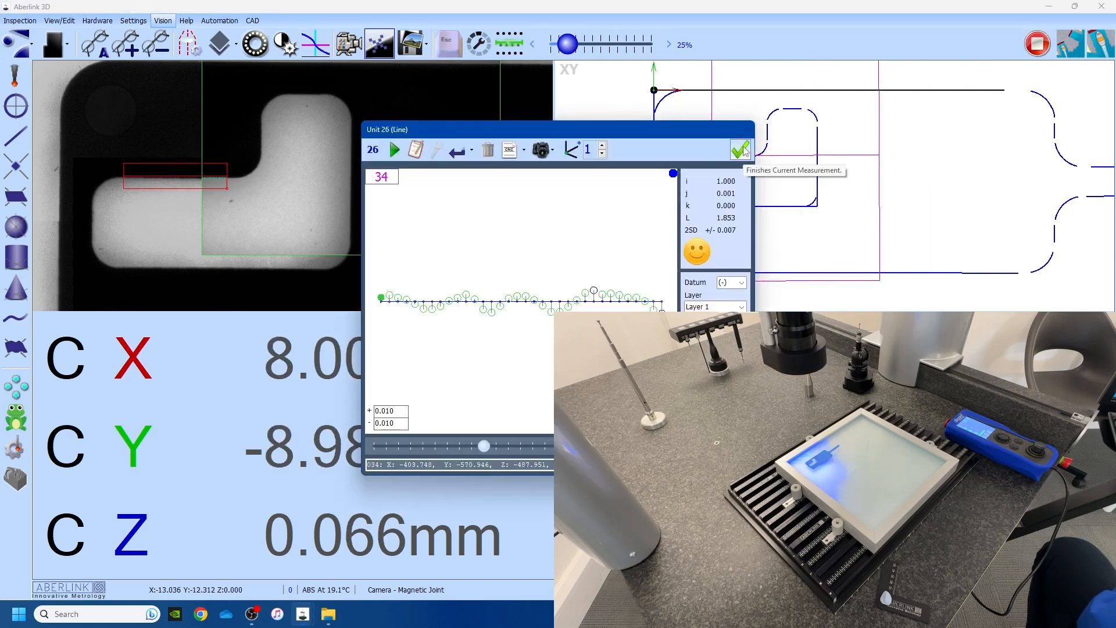
pyautogui.click(741, 150)
pyautogui.click(123, 177)
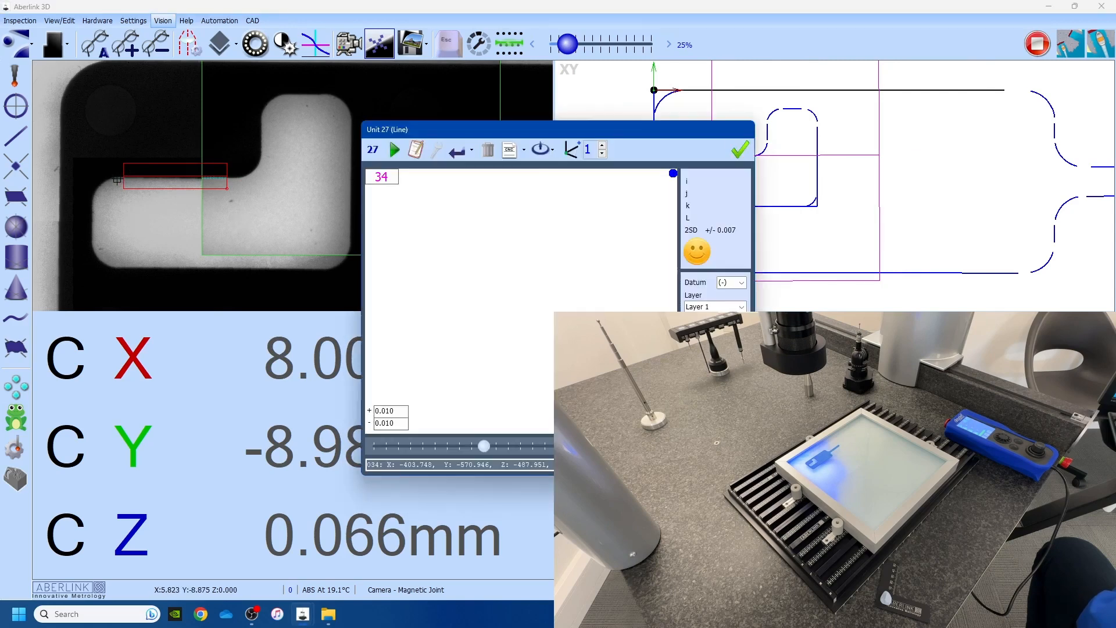
pyautogui.click(740, 150)
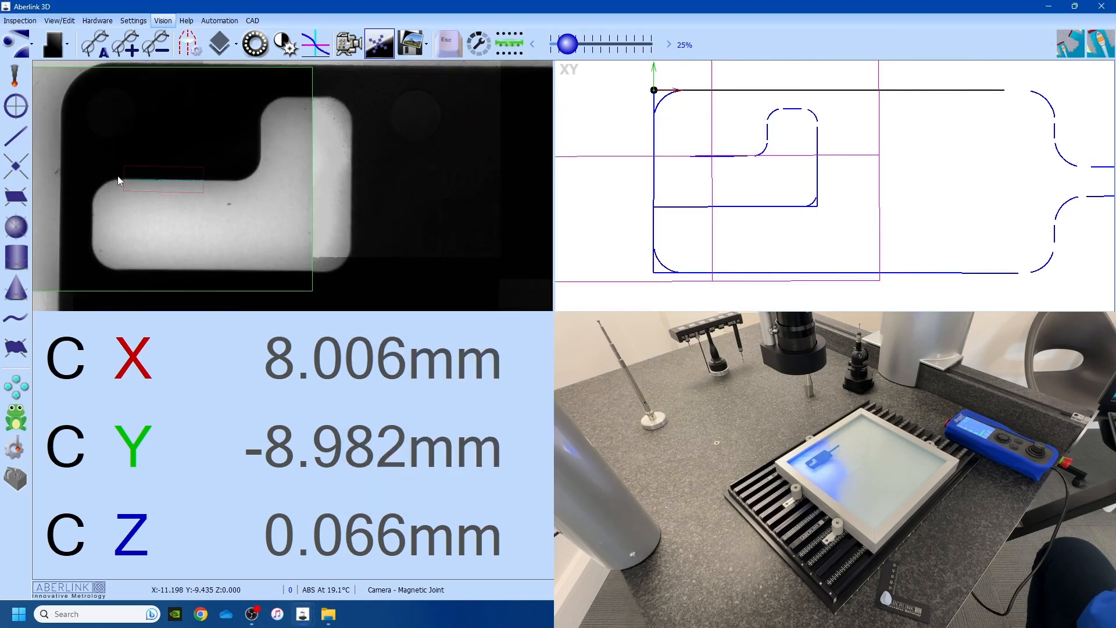
pyautogui.moveTo(113, 179); pyautogui.dragTo(93, 193)
pyautogui.click(96, 198)
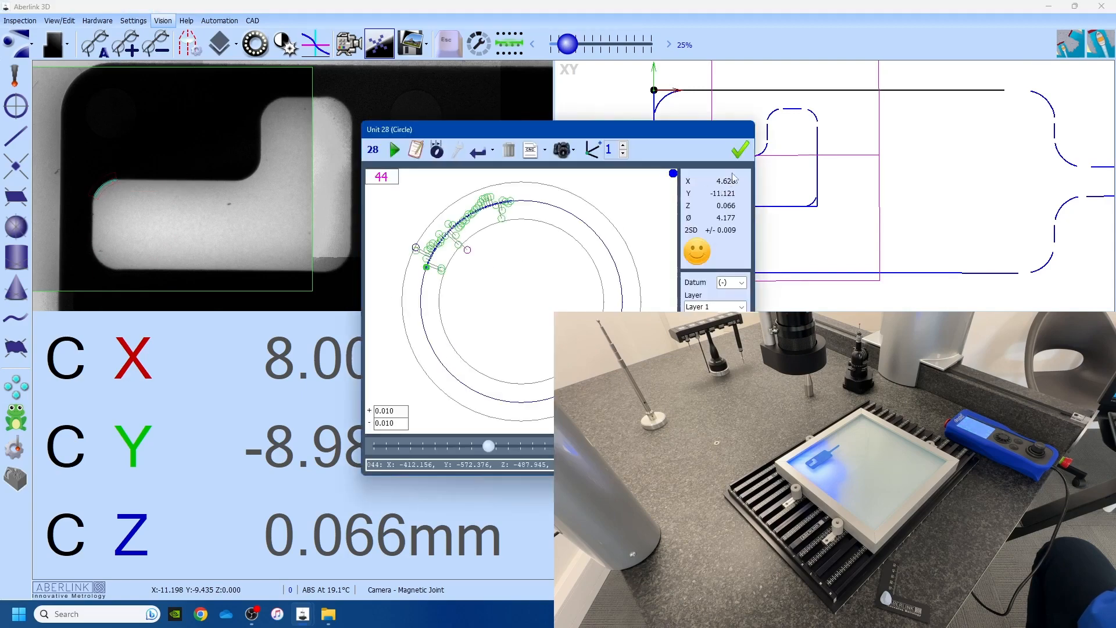
pyautogui.click(740, 150)
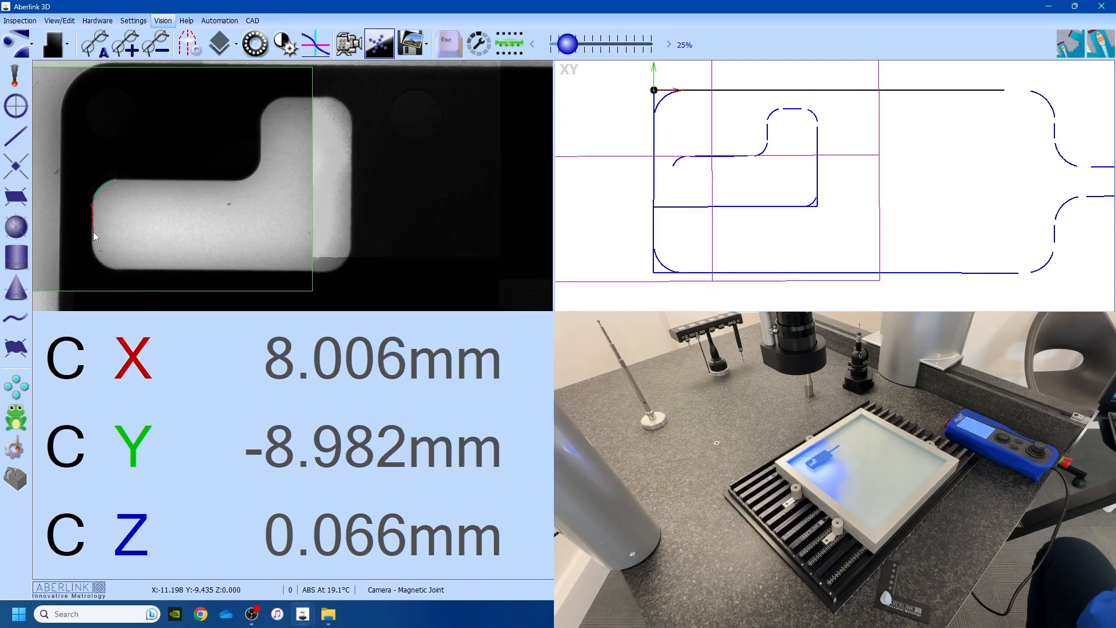
# Step: Measure the left edge of the L-shaped cutout's horizontal leg as a line and its lower-left corner as a circle
pyautogui.moveTo(93, 235); pyautogui.dragTo(99, 237)
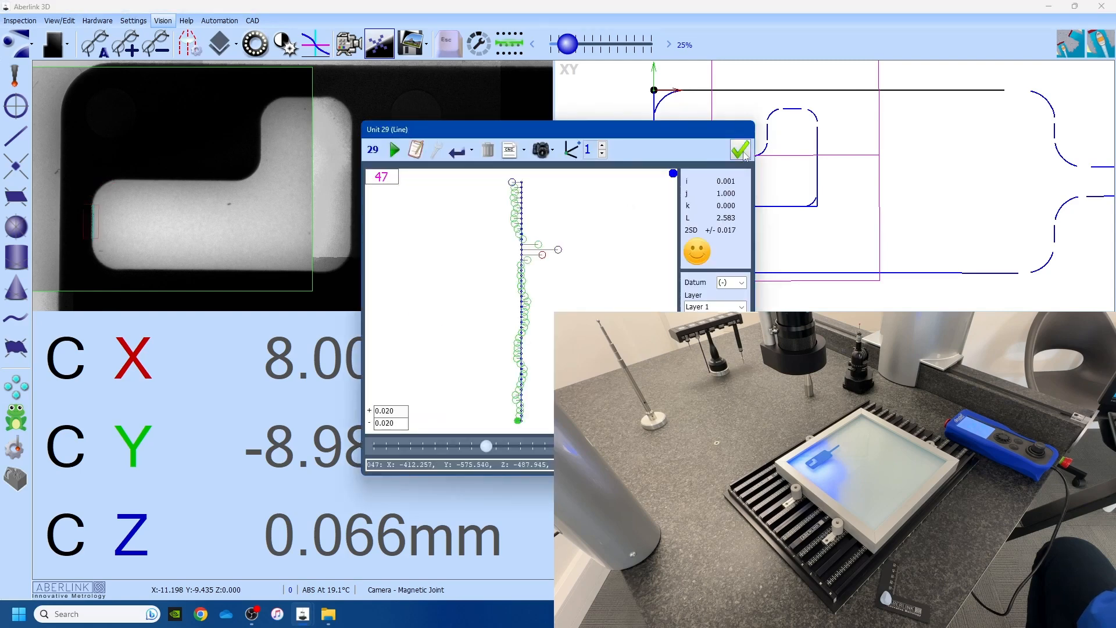
pyautogui.click(740, 151)
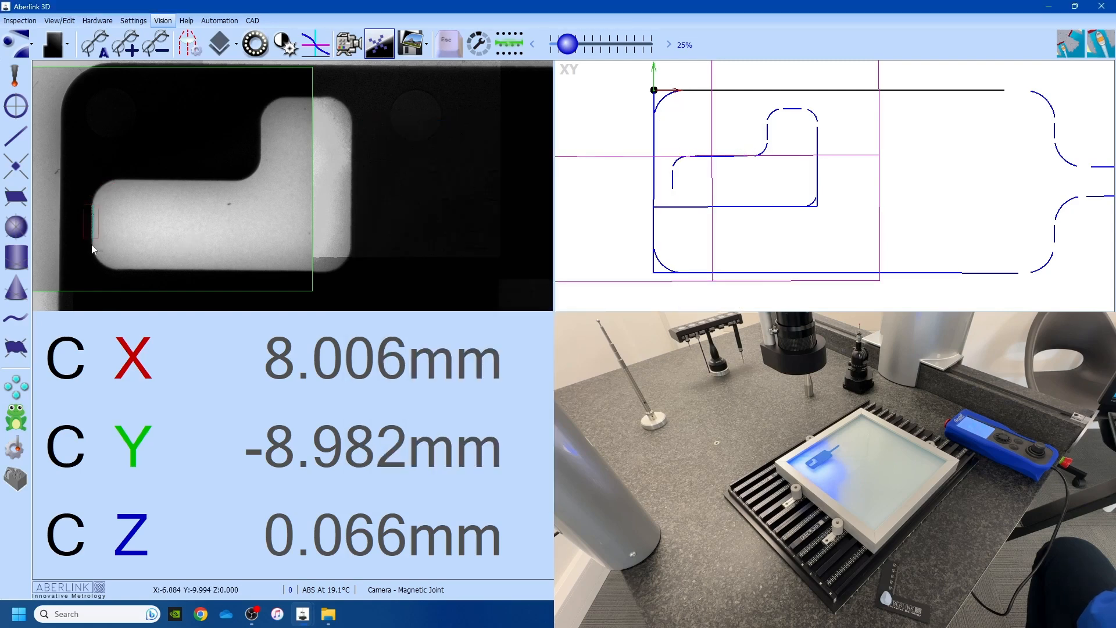
pyautogui.click(113, 268)
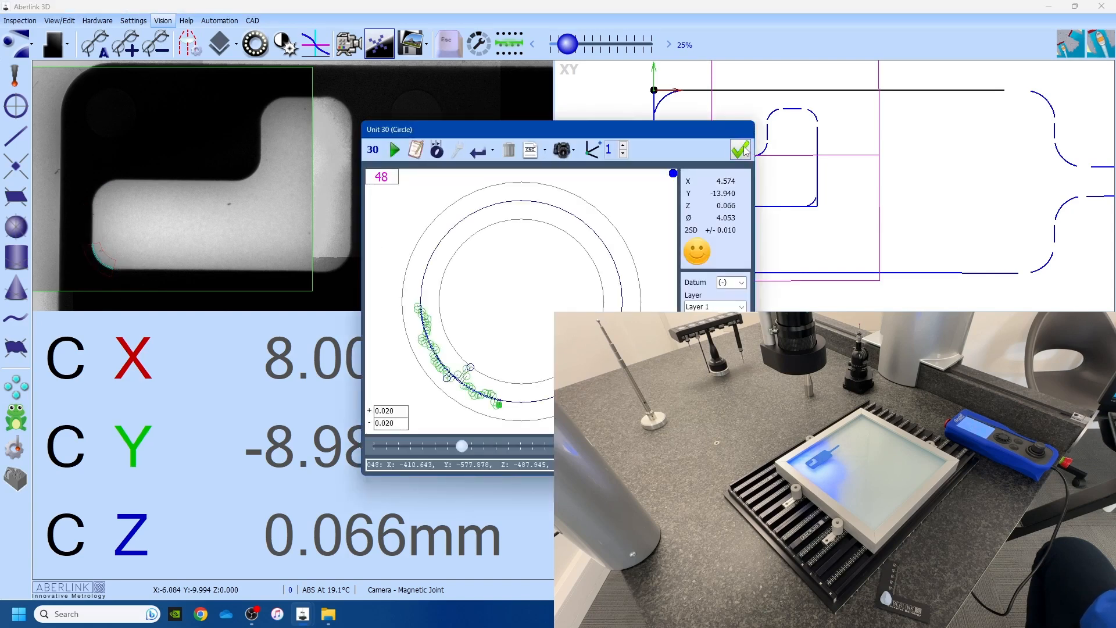
pyautogui.click(732, 150)
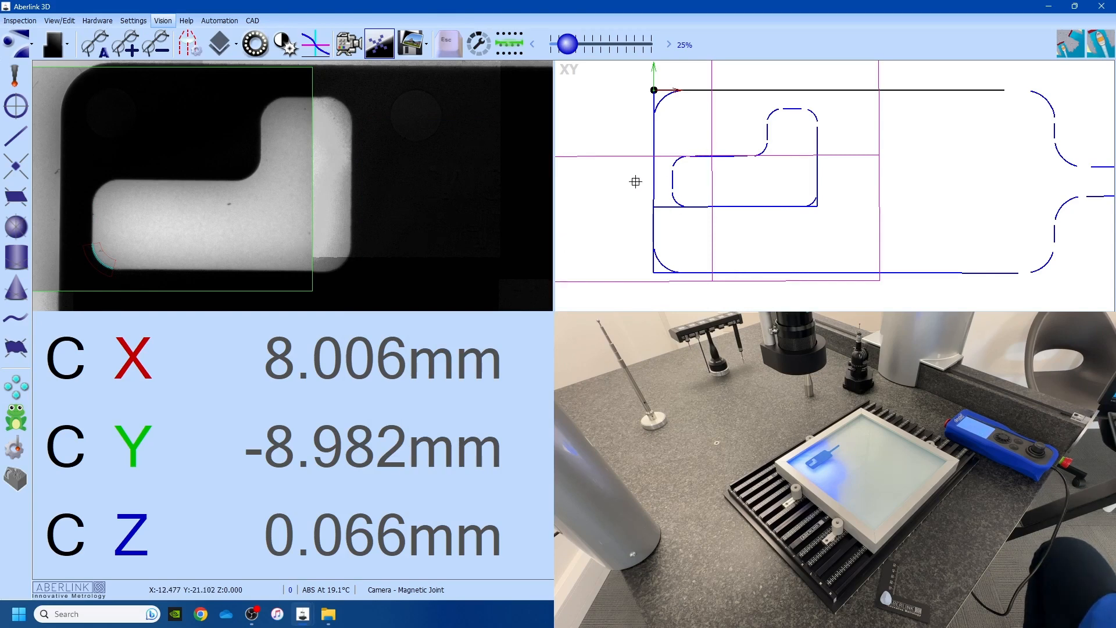
# Step: Set the maximum extension for intersection to 0.1 in the display settings and accept the change
pyautogui.scroll(-3, 636, 181)
pyautogui.scroll(1, 781, 192)
pyautogui.scroll(-1, 779, 189)
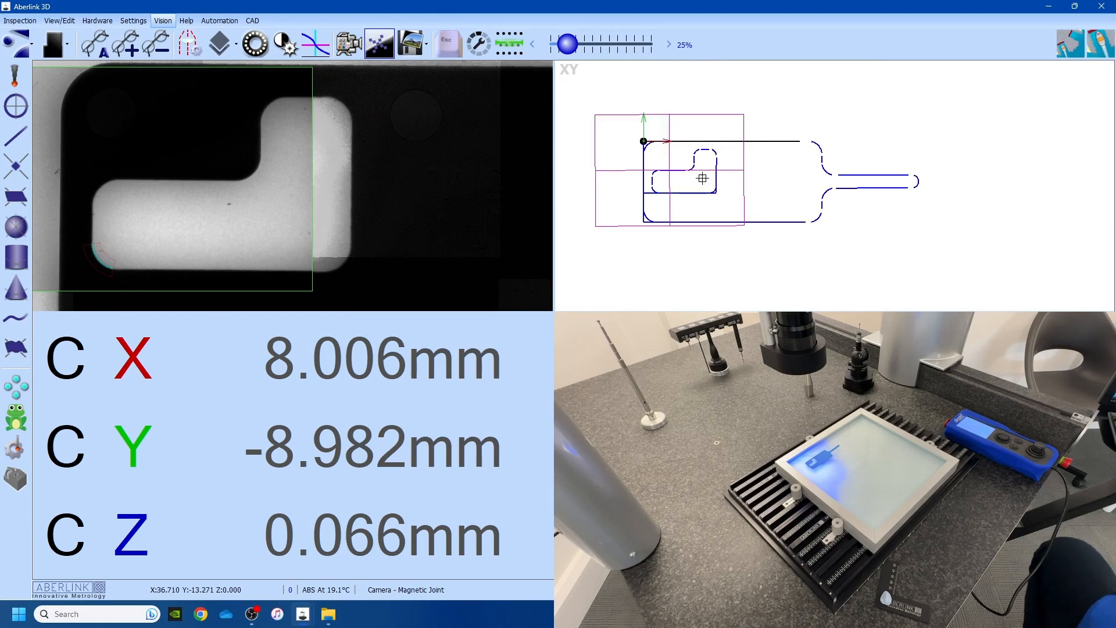
pyautogui.scroll(1, 647, 179)
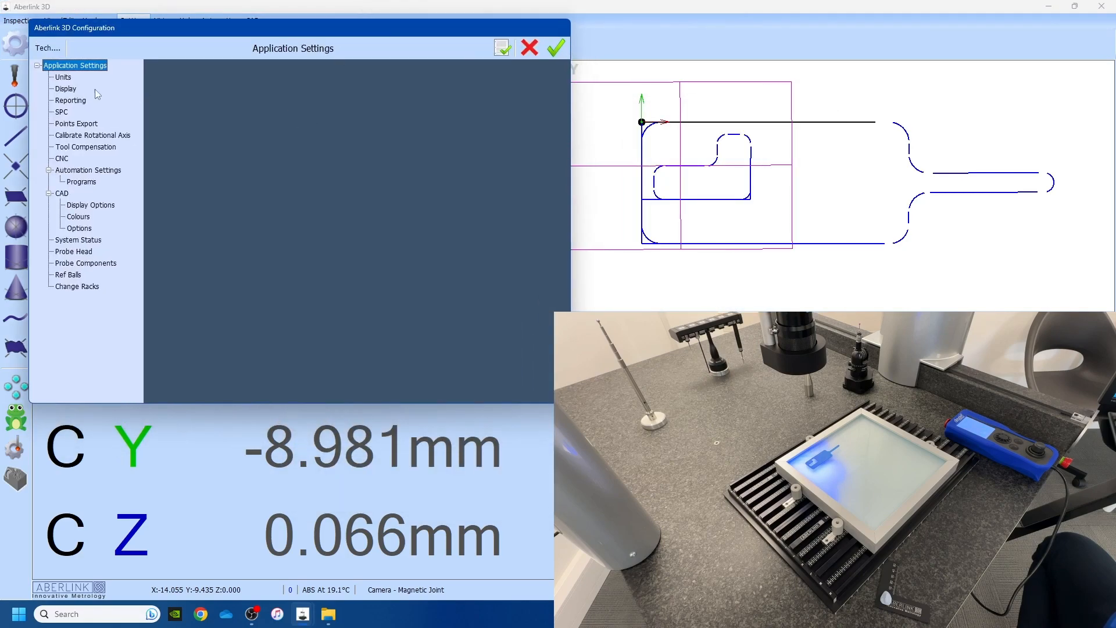
pyautogui.click(65, 89)
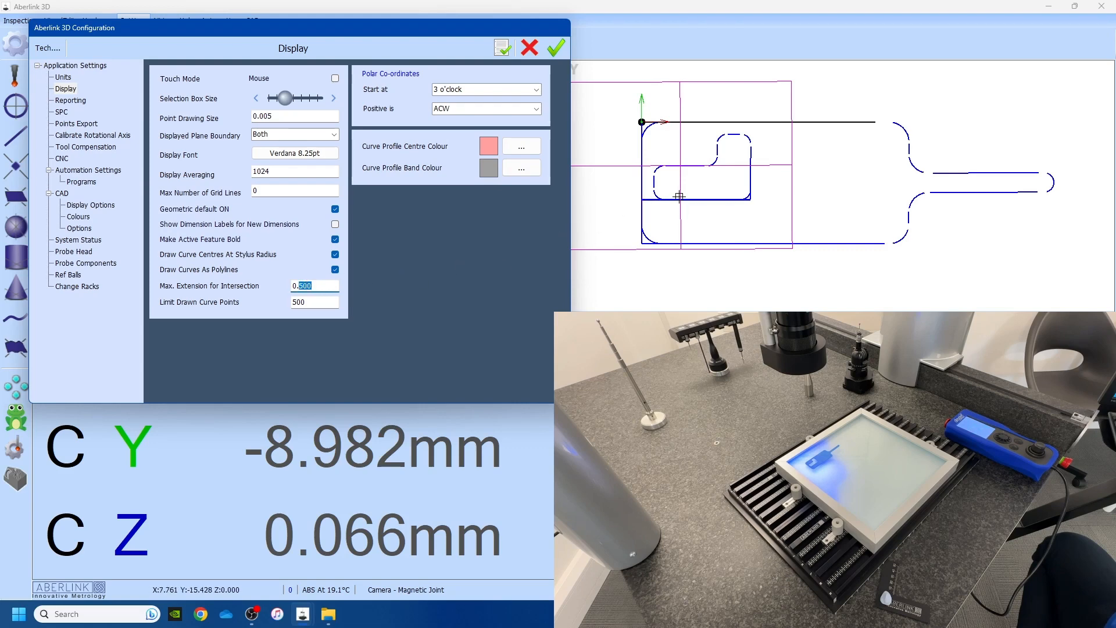
pyautogui.write('1')
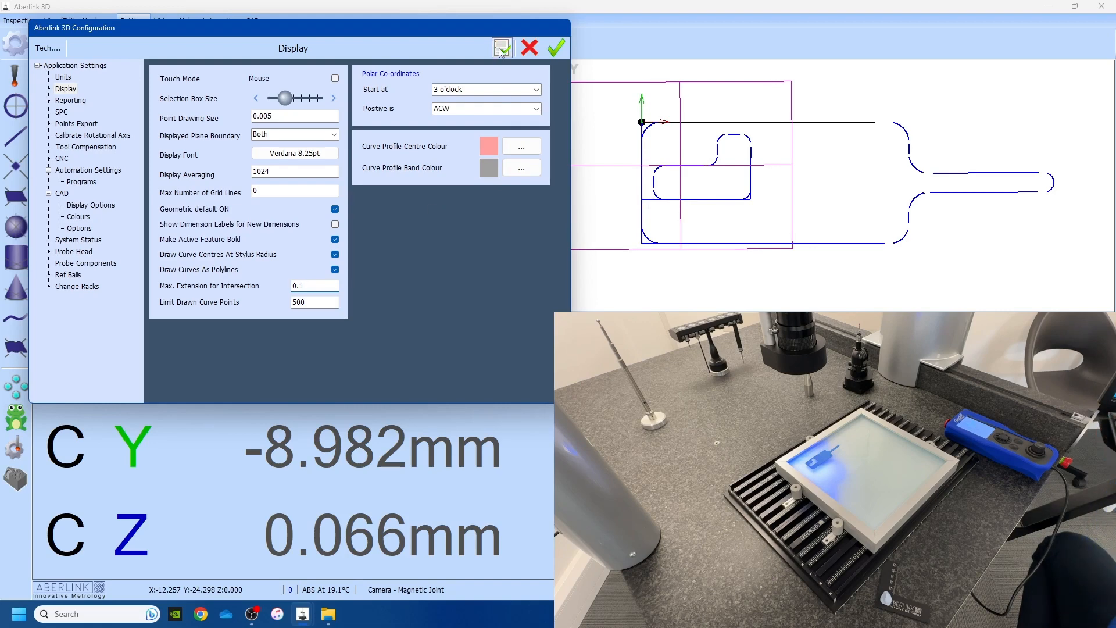
pyautogui.click(556, 49)
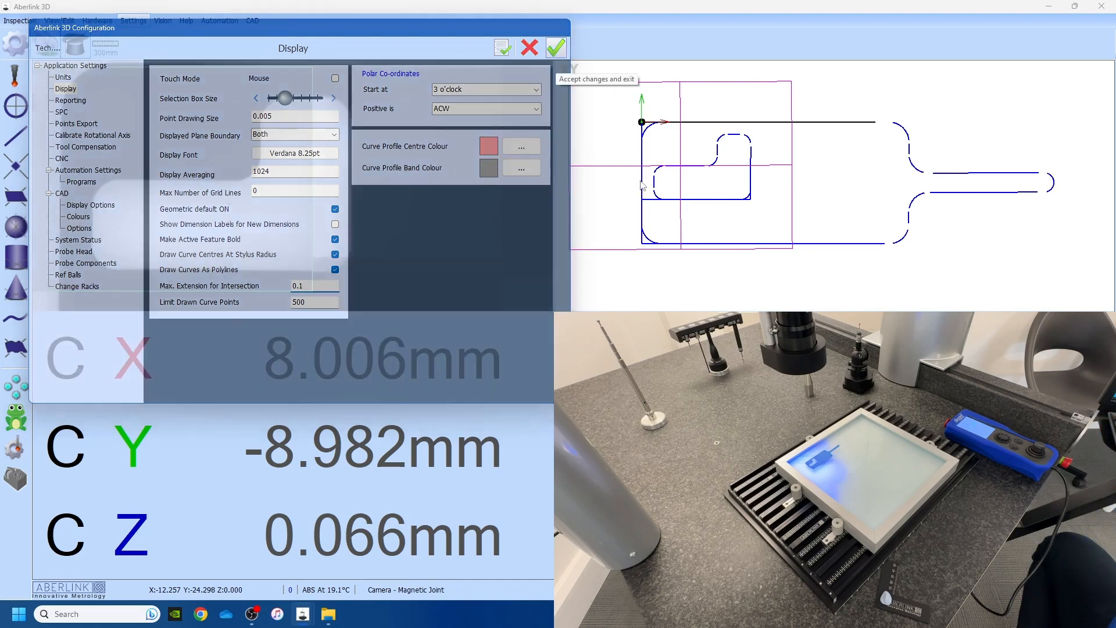
# Step: Reopen and accept the cutout's bottom and right edge lines to redraw them with the new intersection extension limit
pyautogui.click(739, 150)
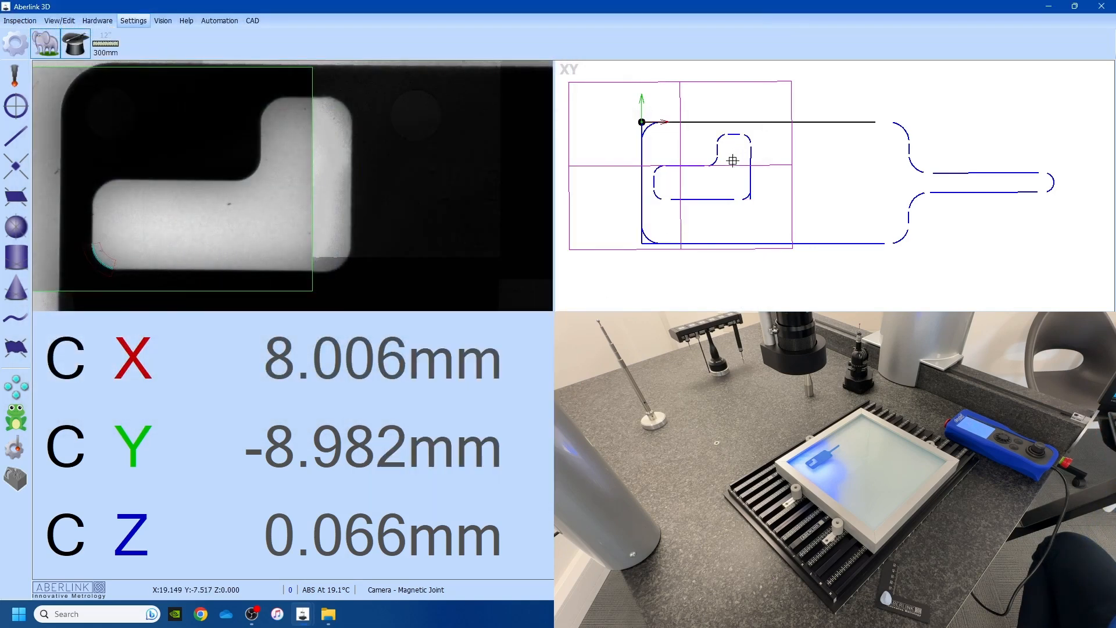
pyautogui.rightClick(754, 202)
pyautogui.rightClick(750, 198)
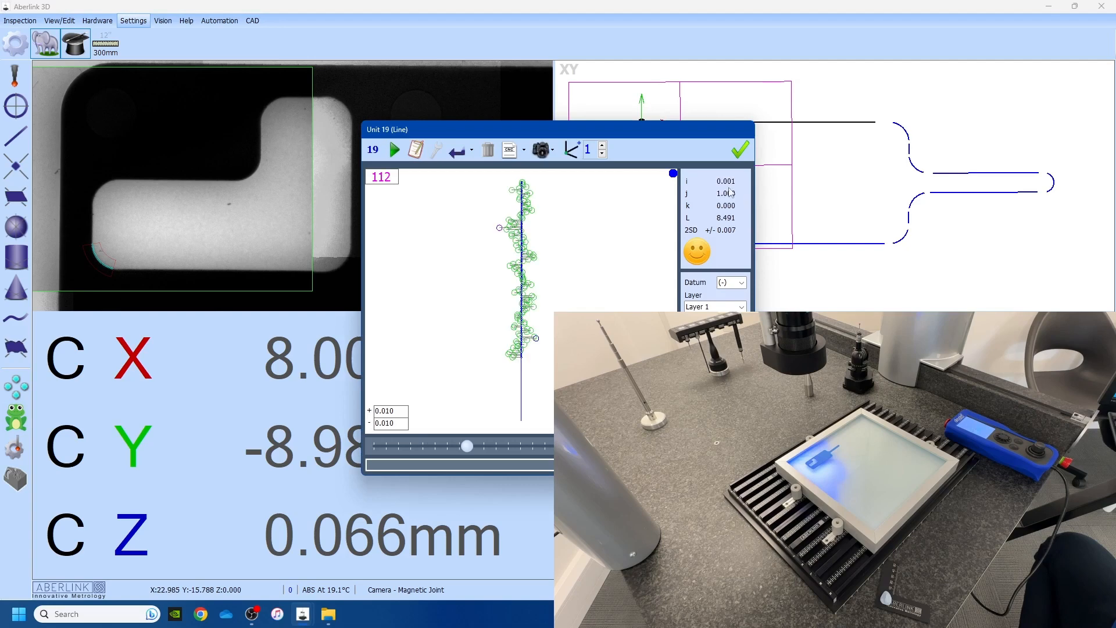
pyautogui.click(739, 150)
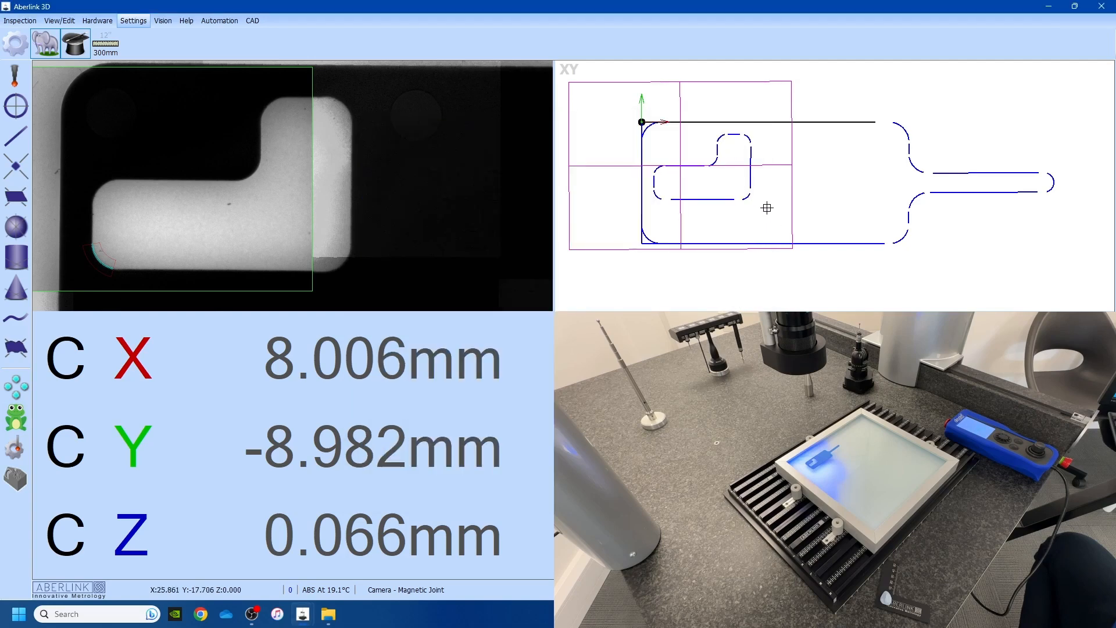
pyautogui.rightClick(650, 120)
pyautogui.click(739, 154)
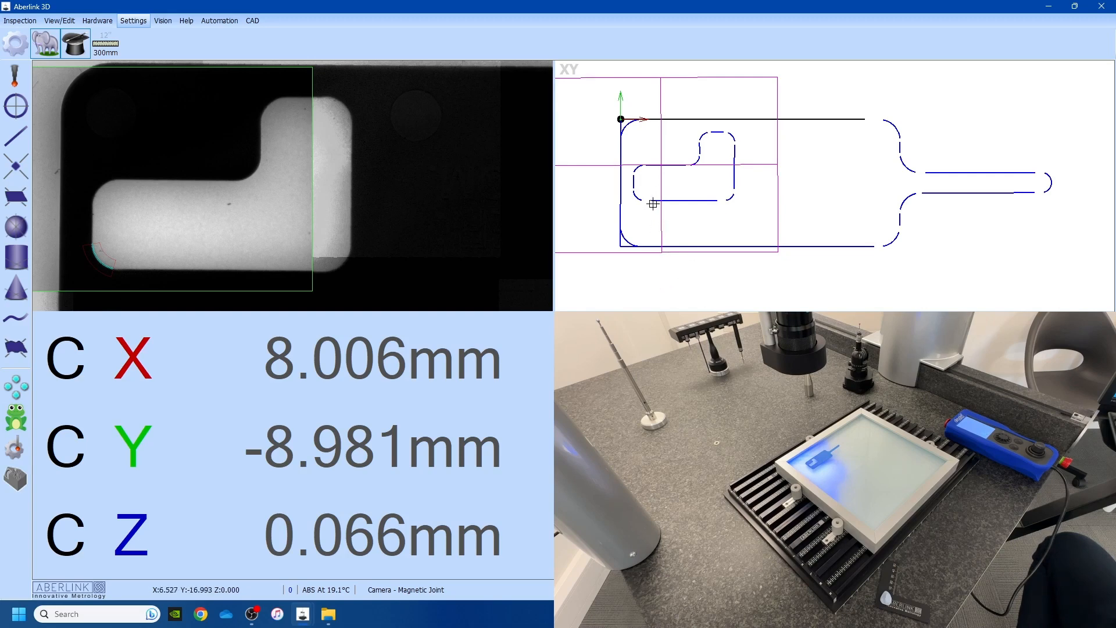
# Step: Dimension the distance between the part's long top and bottom edges, place it beside the left edge, and identify it as "Width"
pyautogui.click(839, 120)
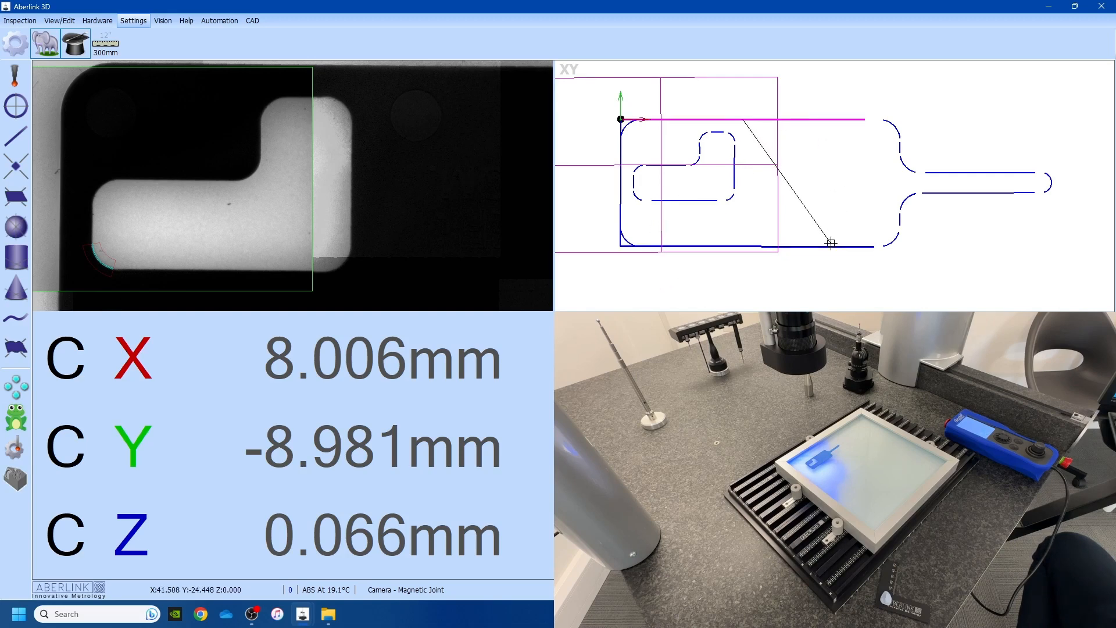
pyautogui.click(750, 242)
pyautogui.click(590, 191)
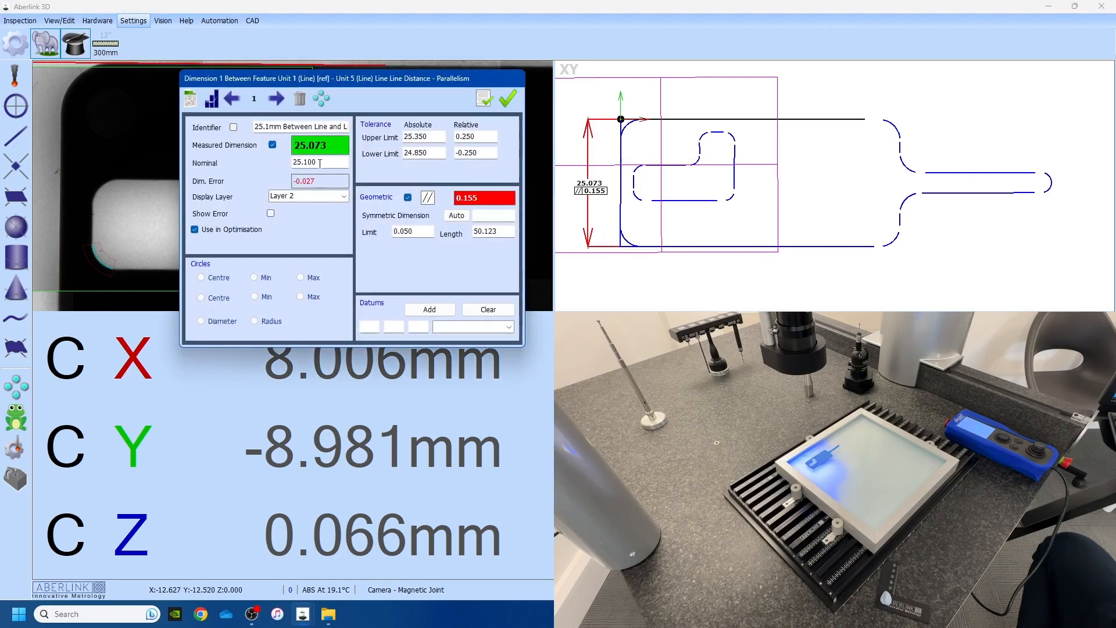
pyautogui.moveTo(256, 127); pyautogui.dragTo(420, 136)
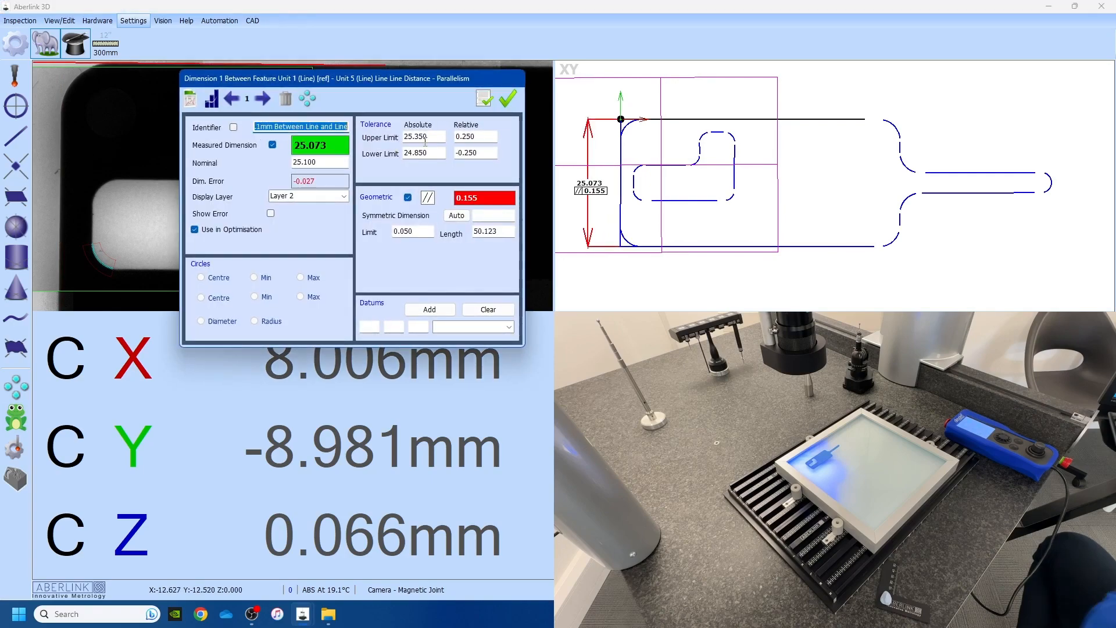
pyautogui.write('Width')
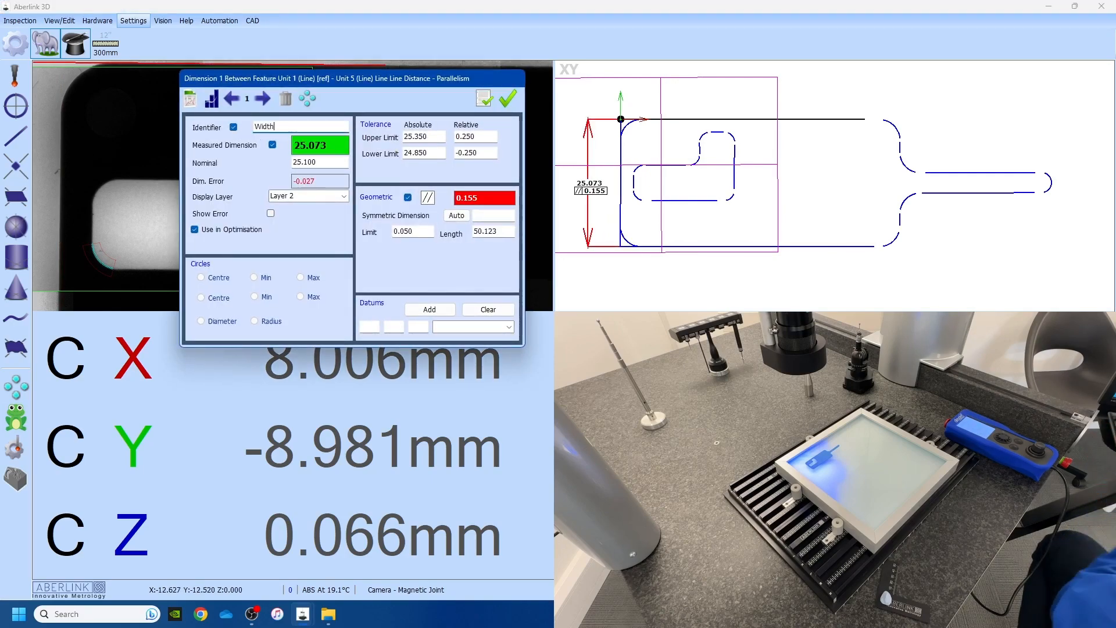
pyautogui.click(507, 103)
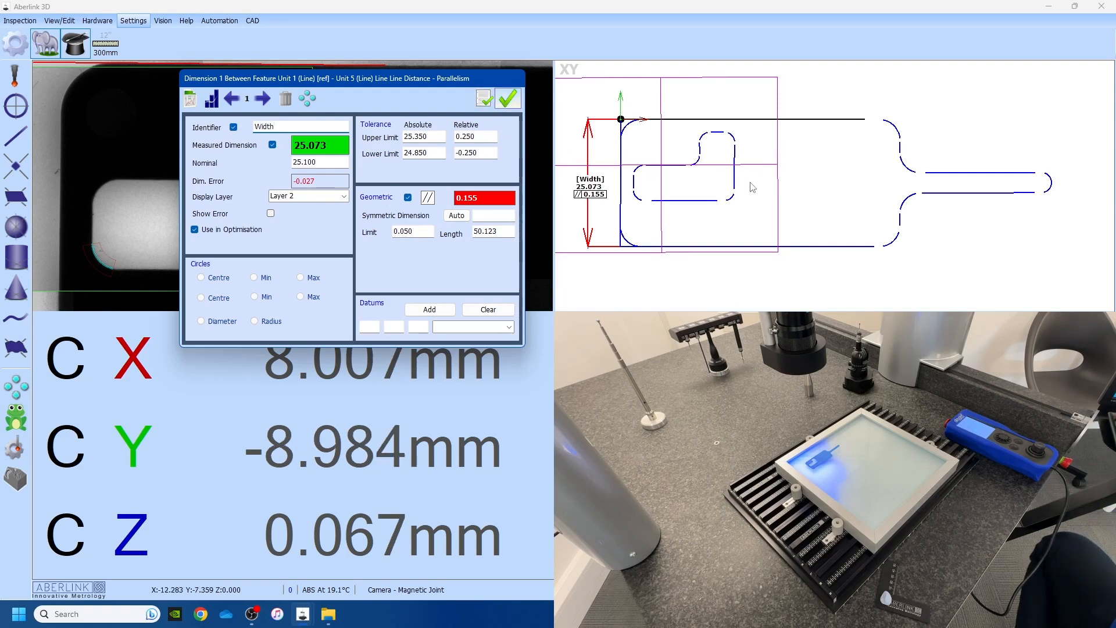
# Step: Dimension from the part's left edge line to the handle's end circle above the part, using the circle's Max, and identify it as "Length"
pyautogui.click(1050, 182)
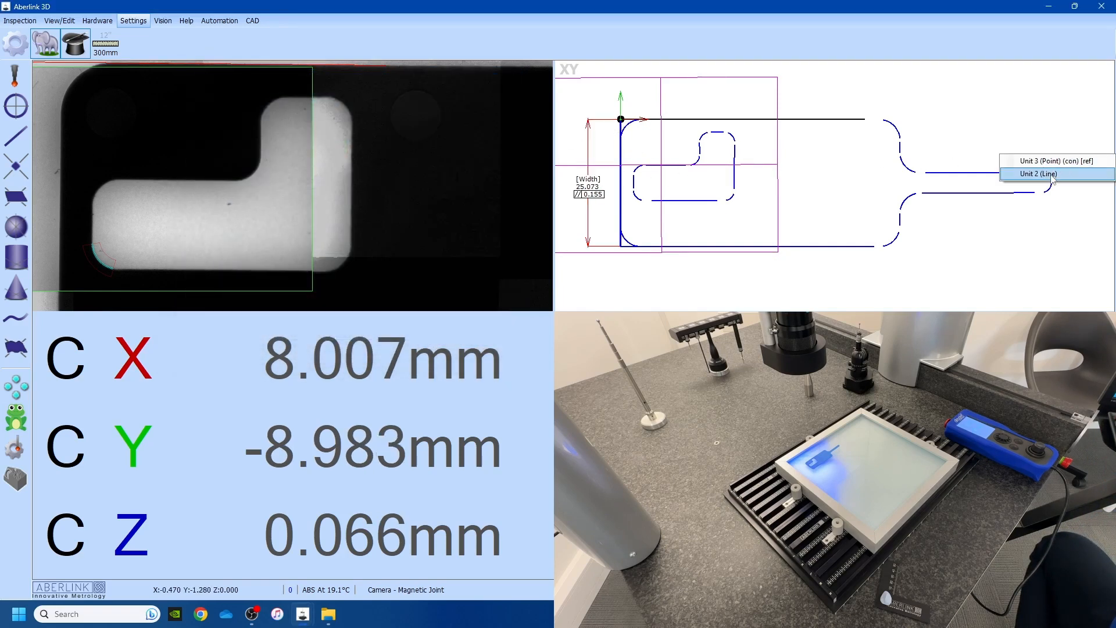
pyautogui.click(1048, 177)
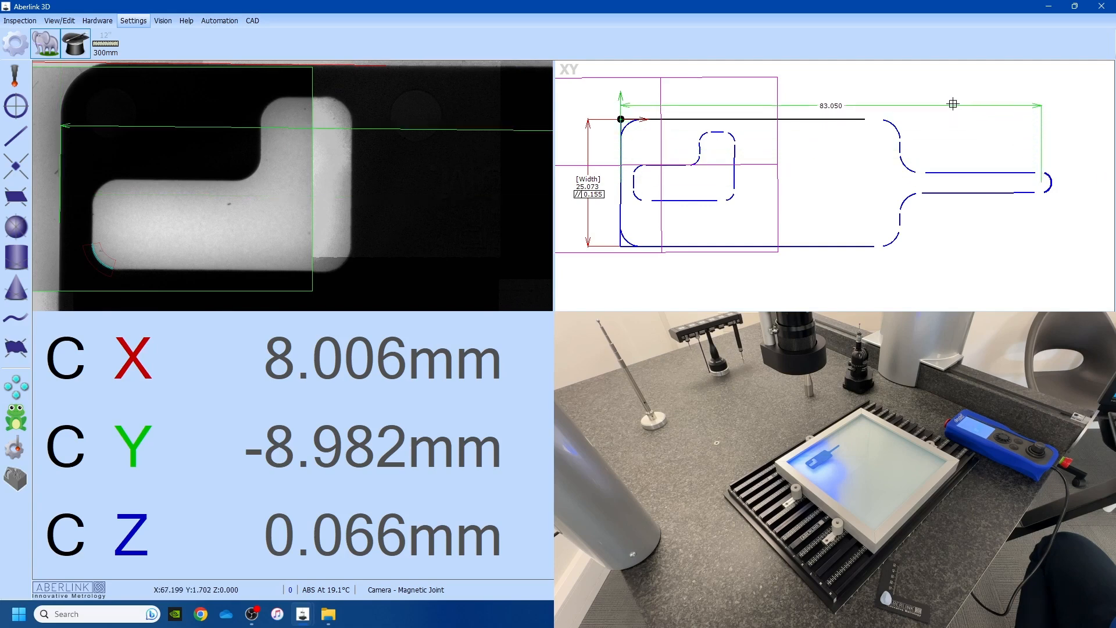
pyautogui.click(859, 79)
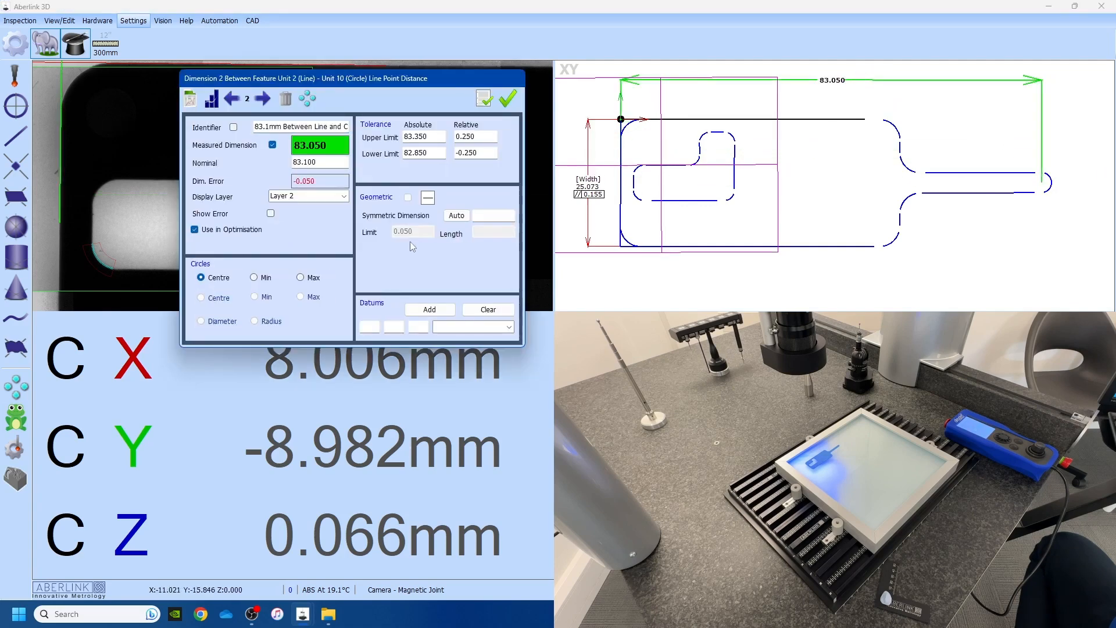
pyautogui.click(300, 278)
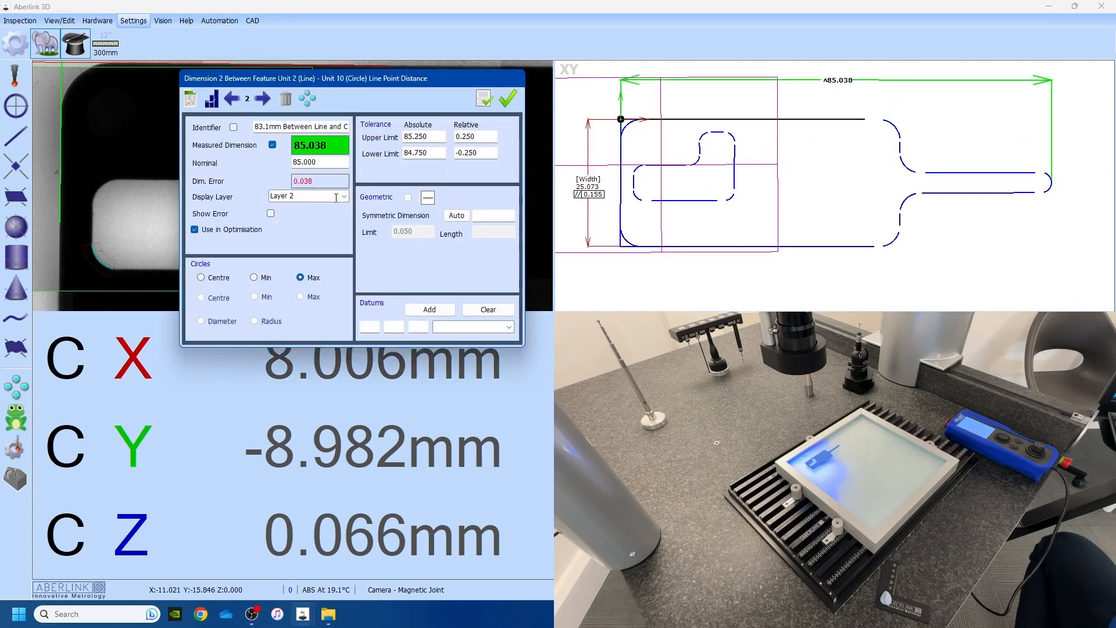
pyautogui.moveTo(254, 126); pyautogui.dragTo(364, 145)
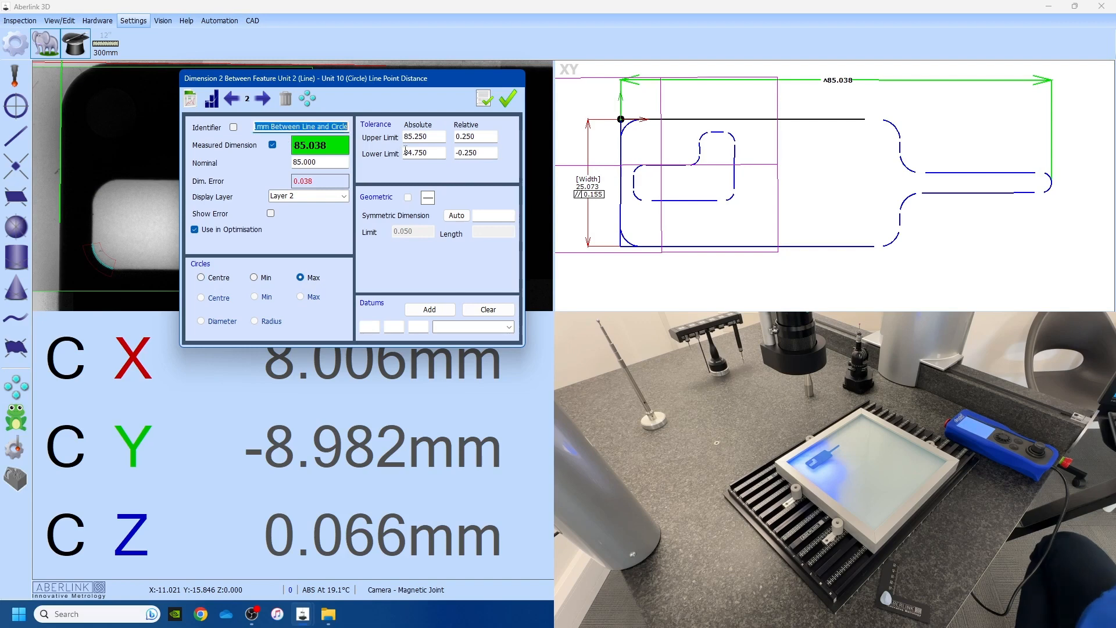
pyautogui.write('Length')
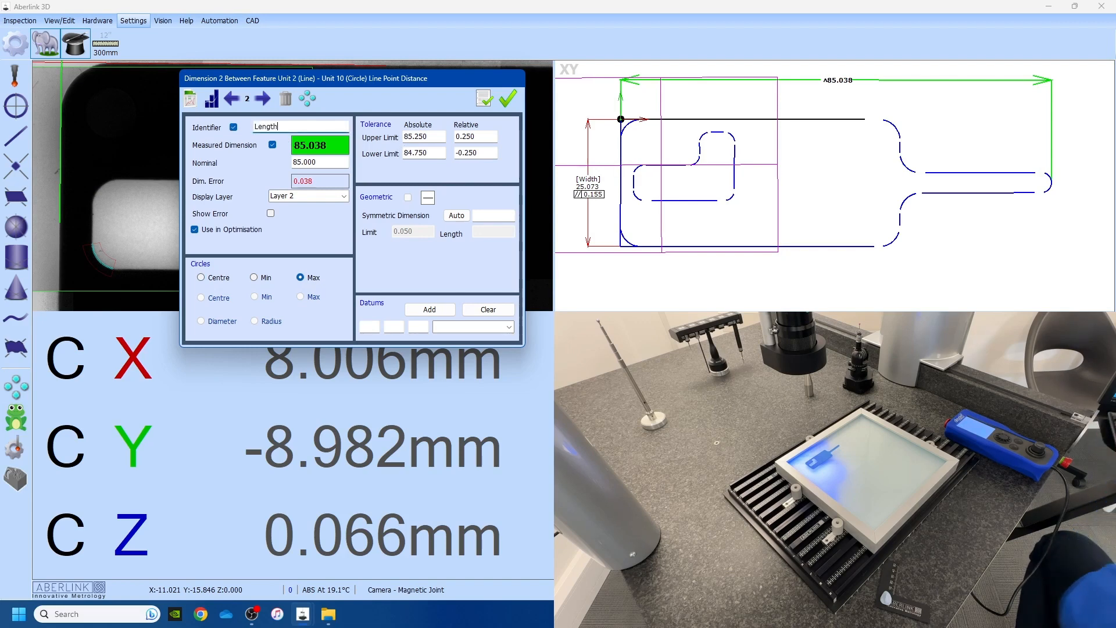
pyautogui.click(483, 98)
pyautogui.click(507, 98)
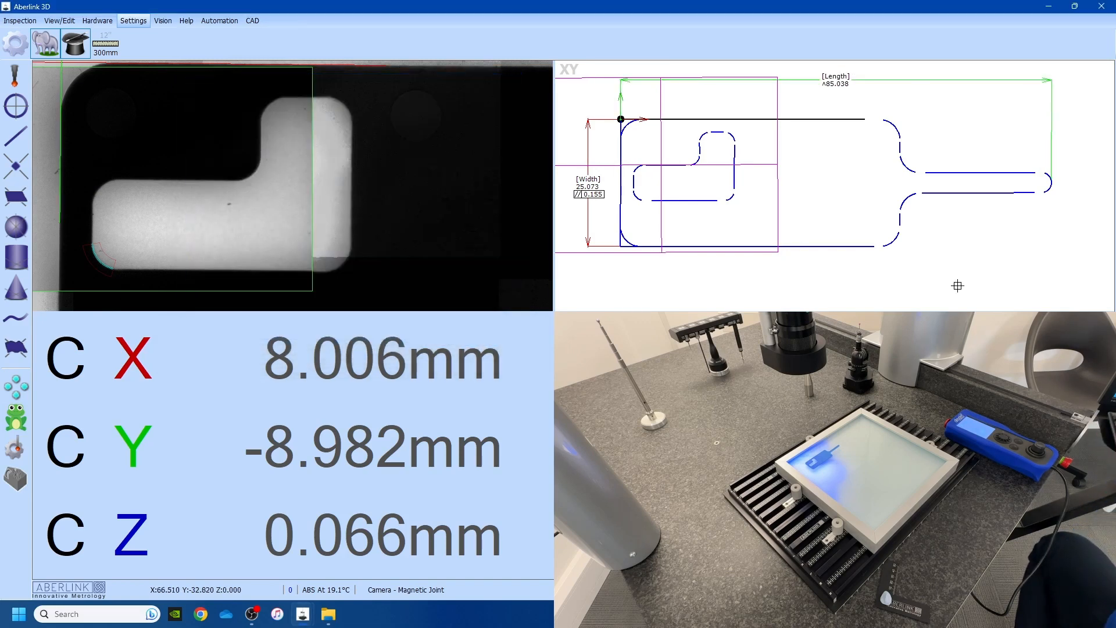
# Step: Dimension the distance between the handle's two long edges, place it above the handle, and identify it as "Handle Width"
pyautogui.click(981, 192)
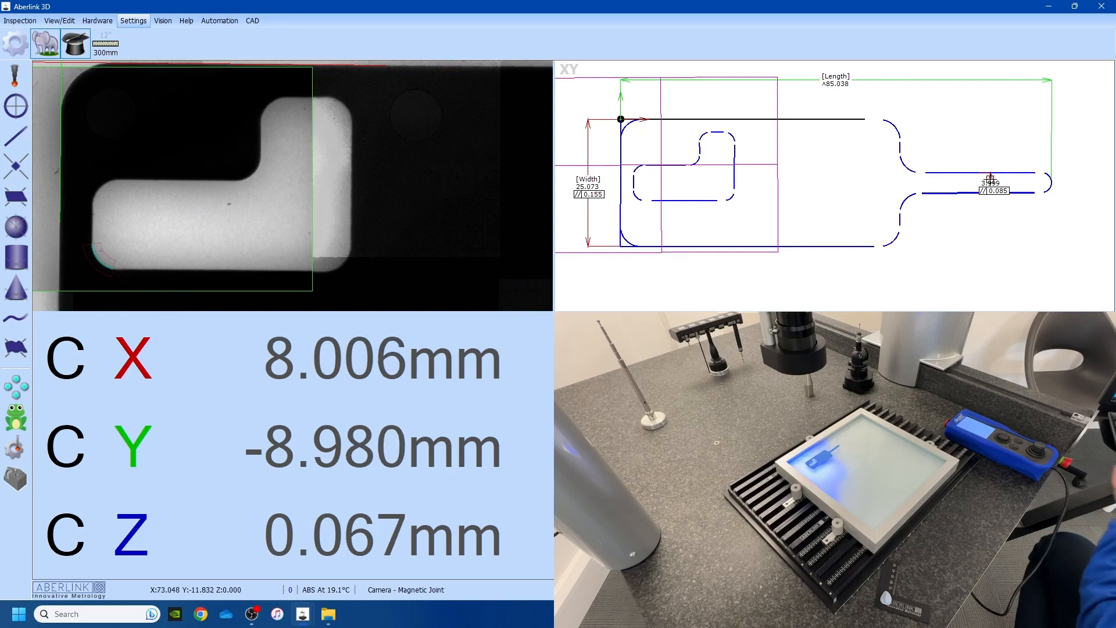
pyautogui.click(974, 127)
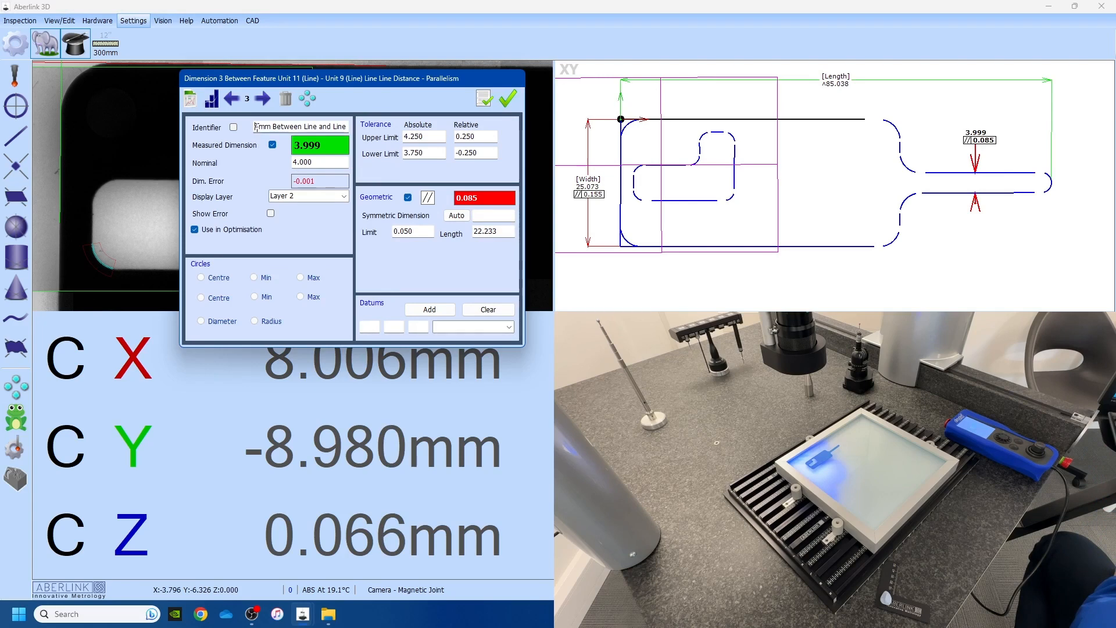
pyautogui.tripleClick(255, 127)
pyautogui.write('H')
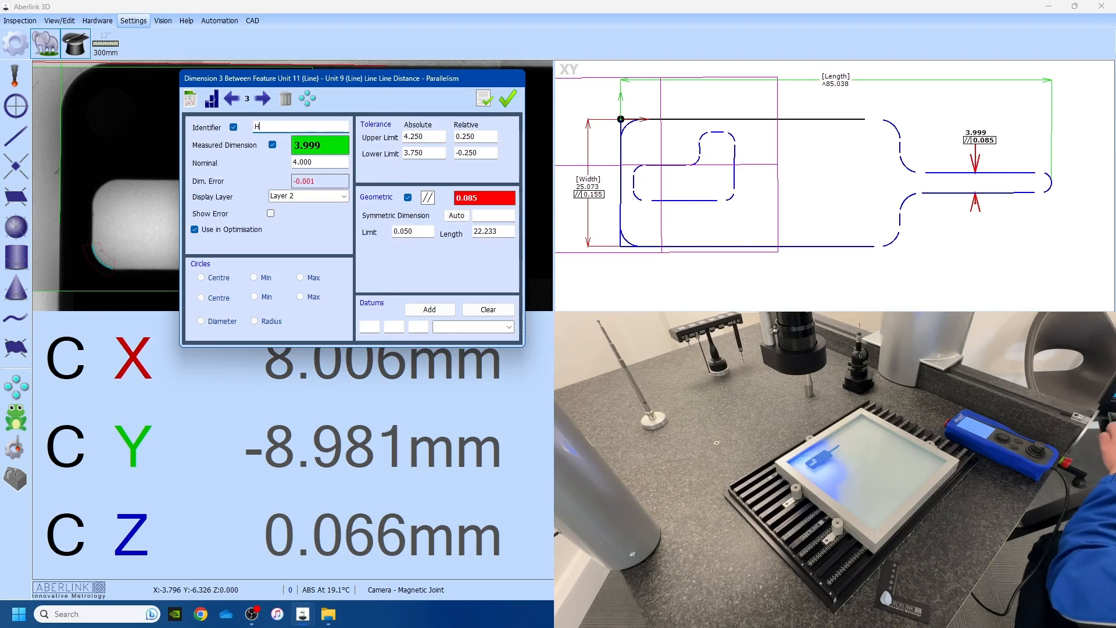
pyautogui.write('andle Width')
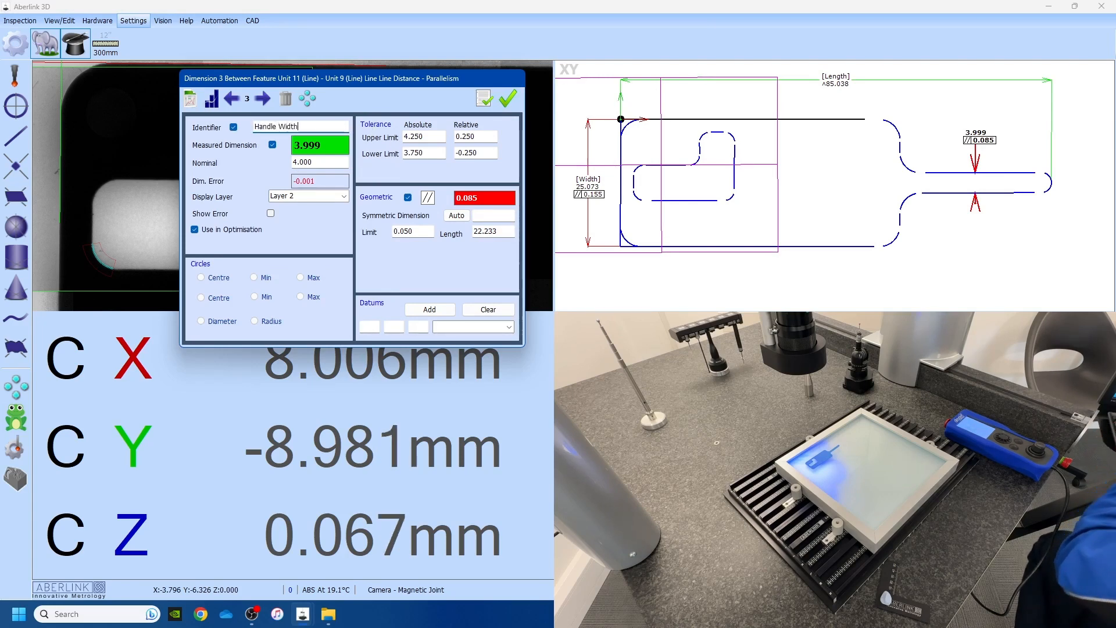
pyautogui.click(506, 100)
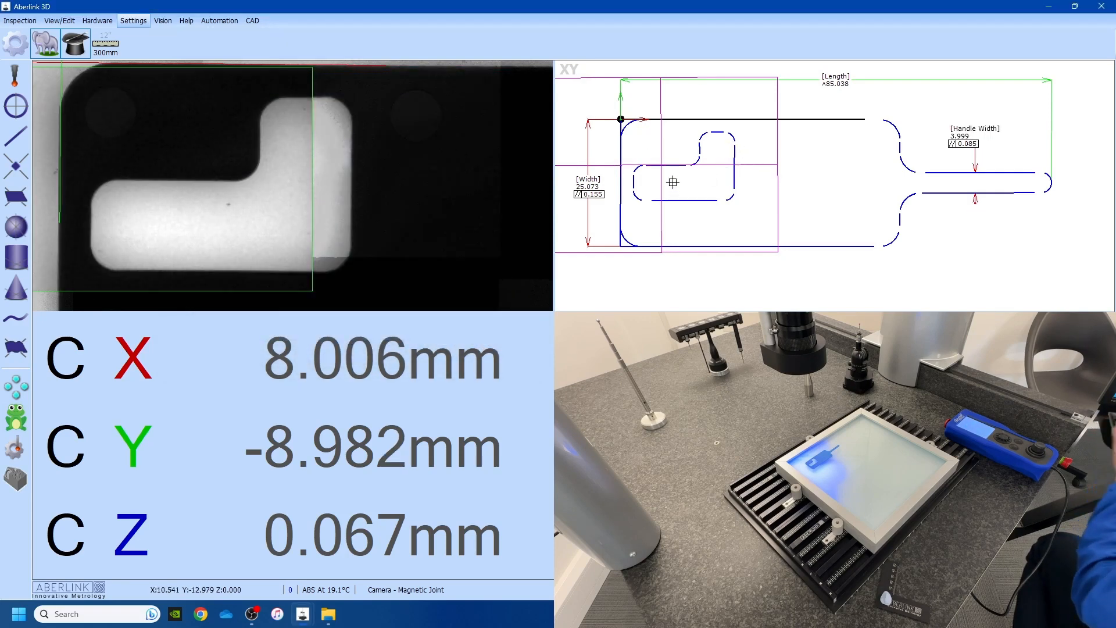
# Step: Dimension the distance between the cutout's left and right edges, place it below the cutout, and identify it as "Pocket L1"
pyautogui.click(734, 173)
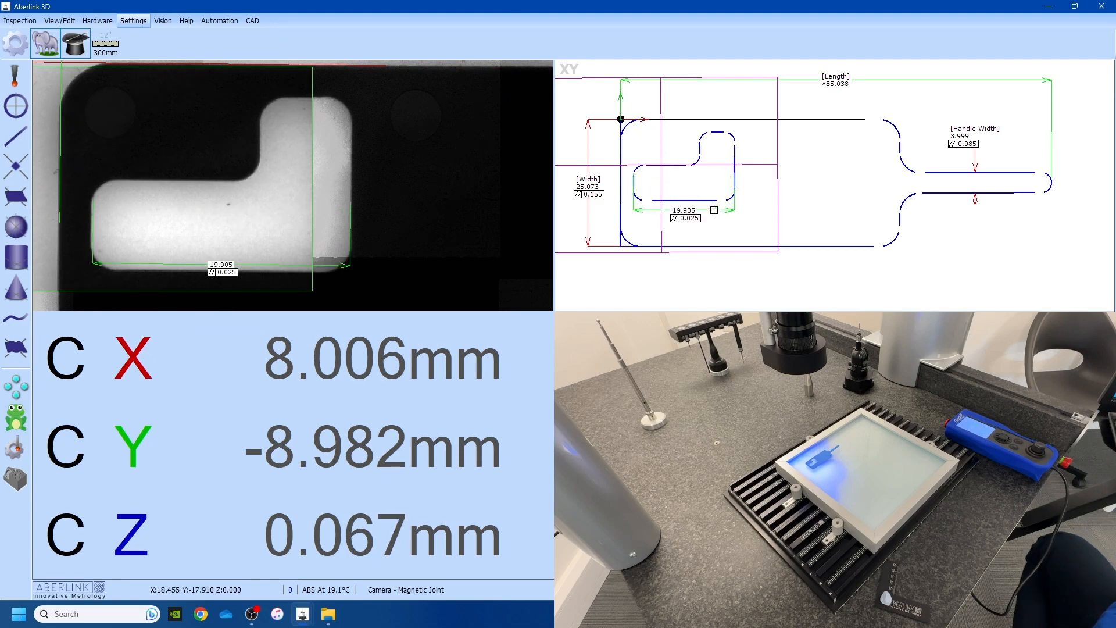
pyautogui.click(695, 214)
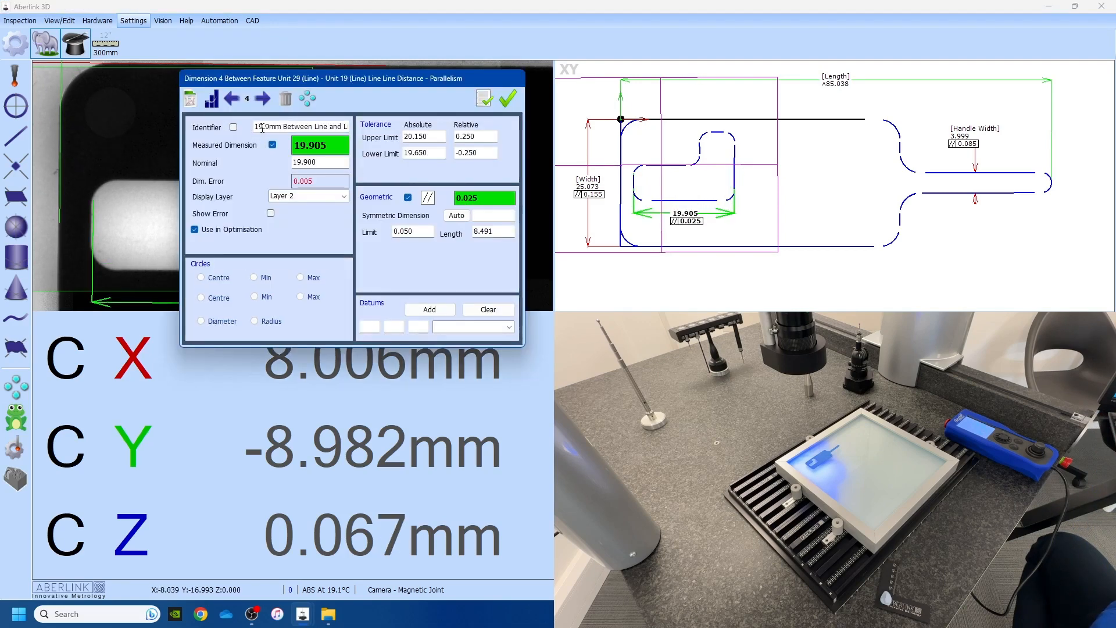
pyautogui.moveTo(347, 127); pyautogui.dragTo(254, 127)
pyautogui.write('Pocket ')
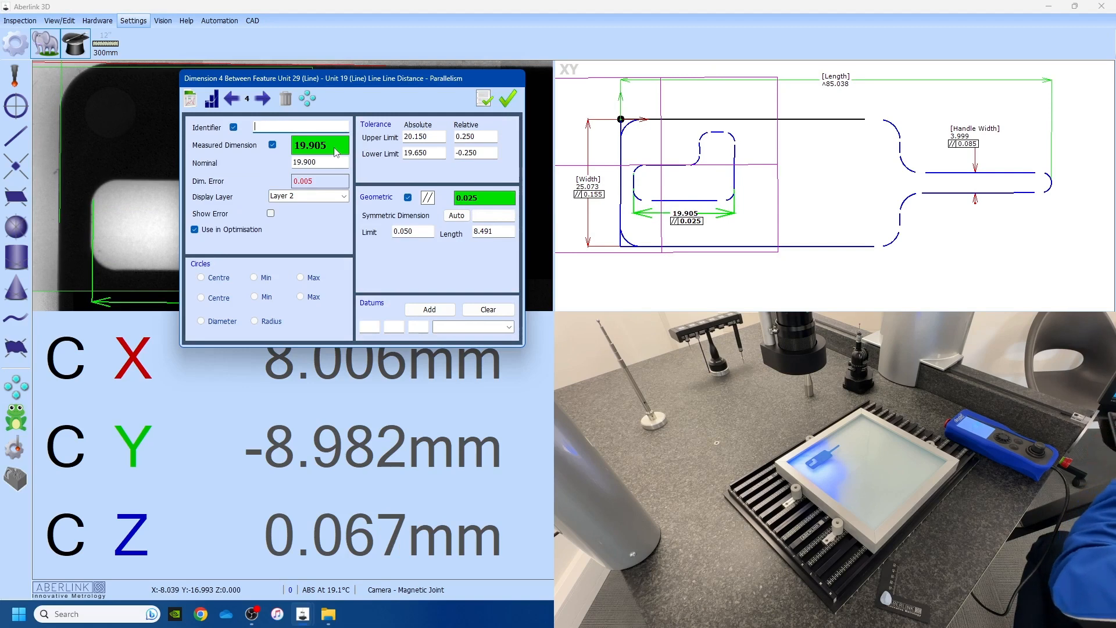
pyautogui.write('L1')
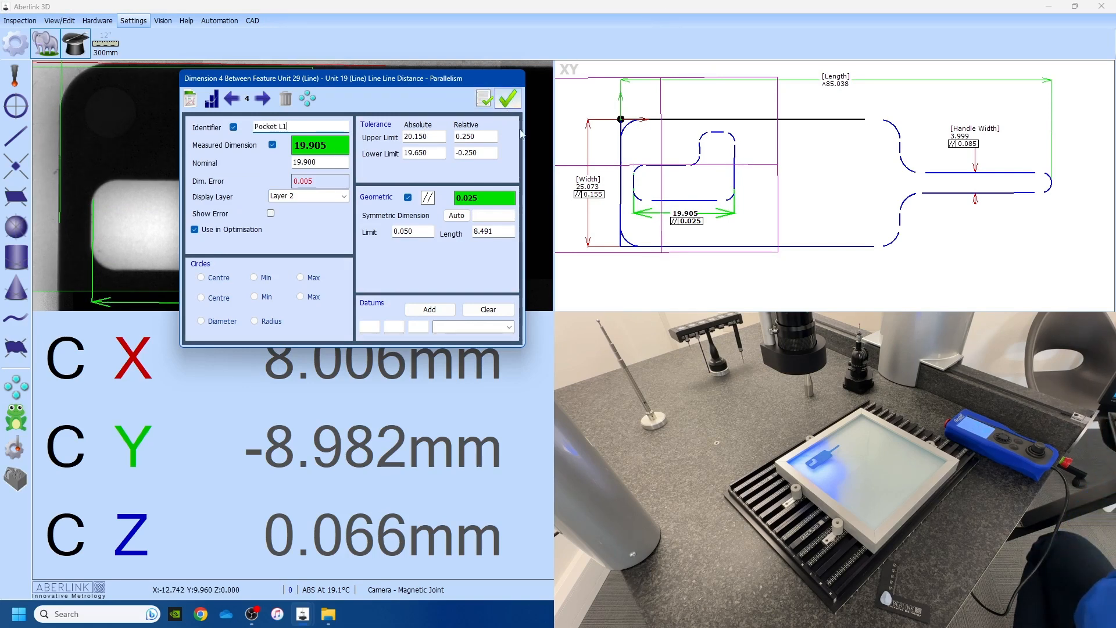
pyautogui.press('Return')
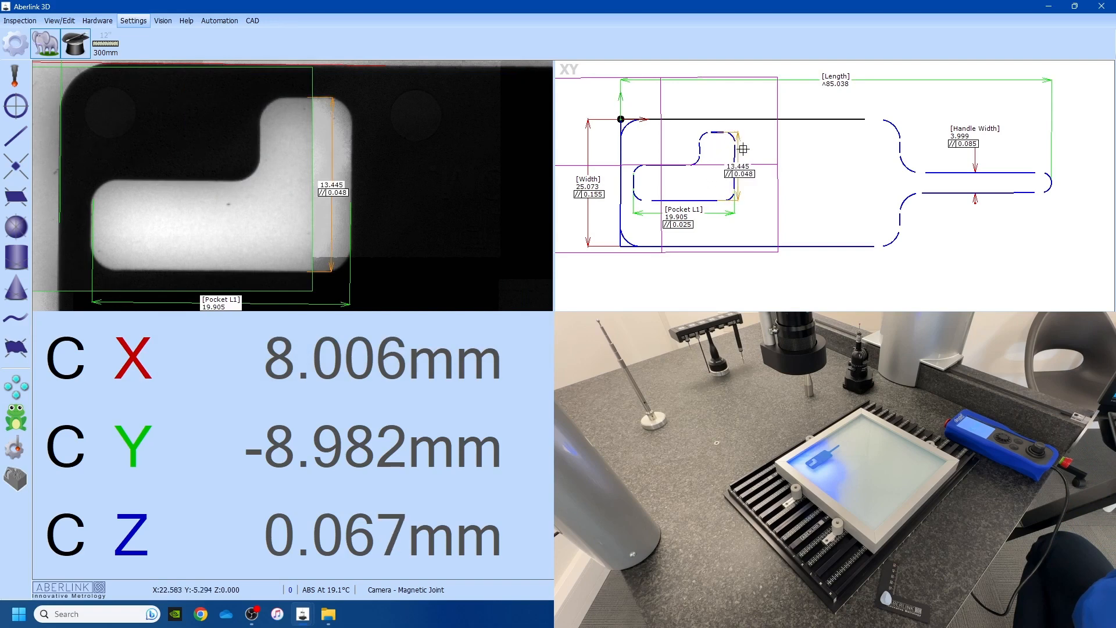
# Step: Place the distance dimension between the cutout's top and bottom edges to the right of the cutout and identify it as "Pocket L2"
pyautogui.click(762, 152)
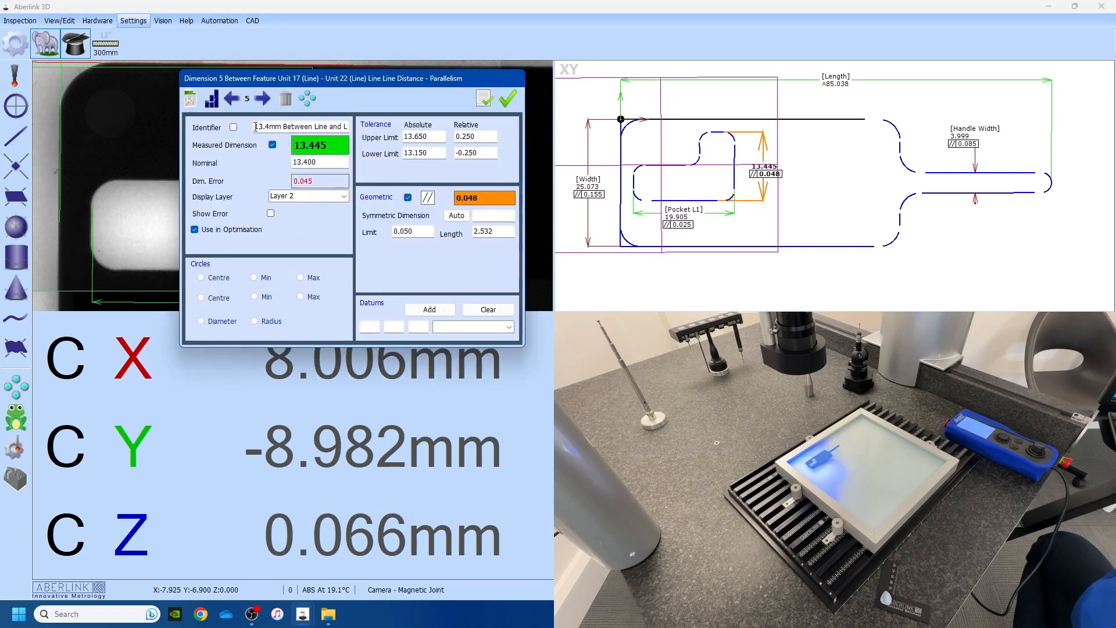
pyautogui.moveTo(255, 128); pyautogui.dragTo(471, 135)
pyautogui.press('BackSpace')
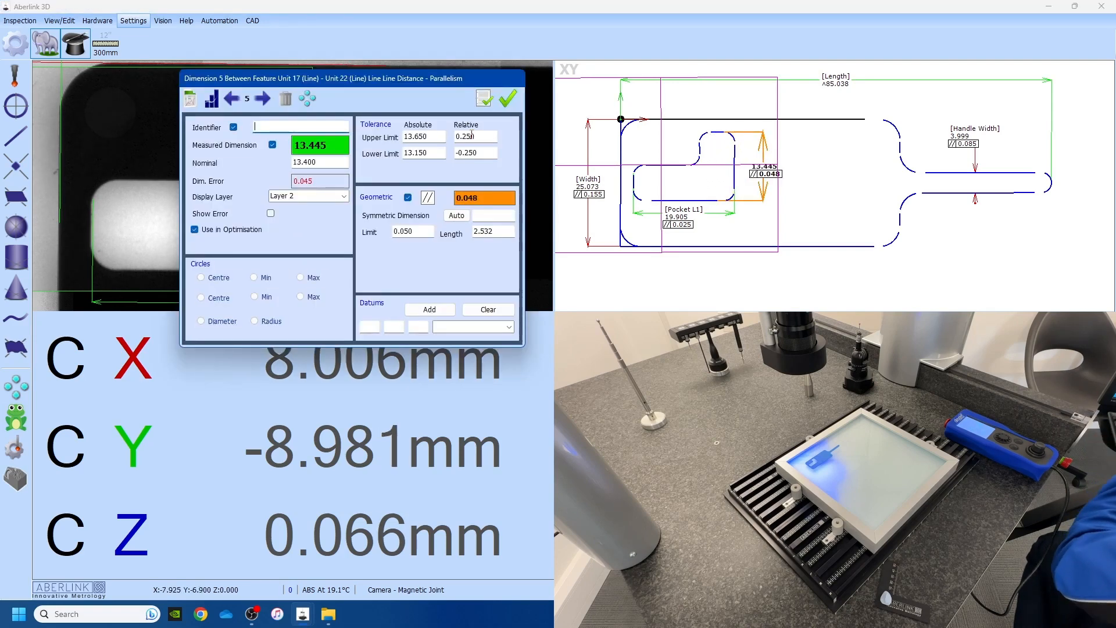
pyautogui.write('Pocket L2')
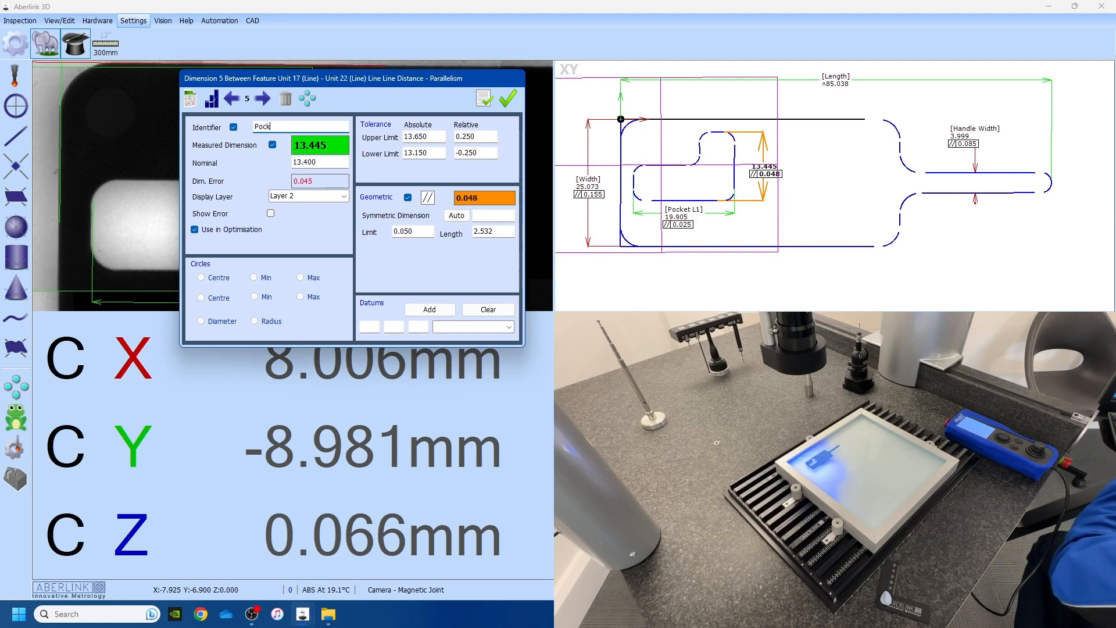
pyautogui.click(507, 100)
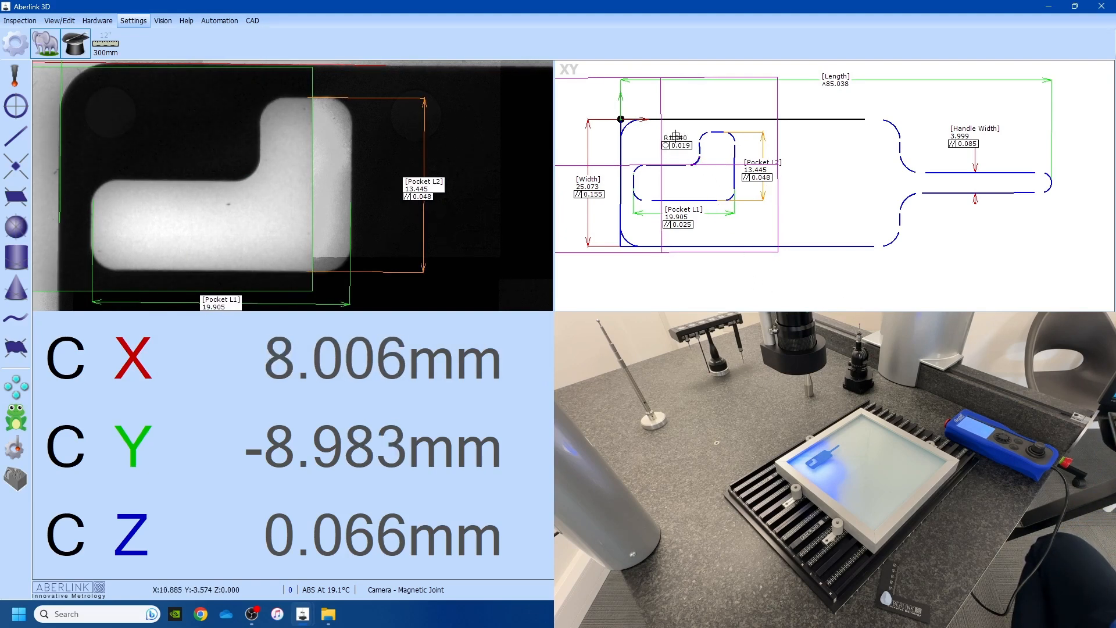
# Step: Place a radius dimension for the cutout's inner corner, and another above the upper concave arc where the body meets the handle
pyautogui.click(676, 137)
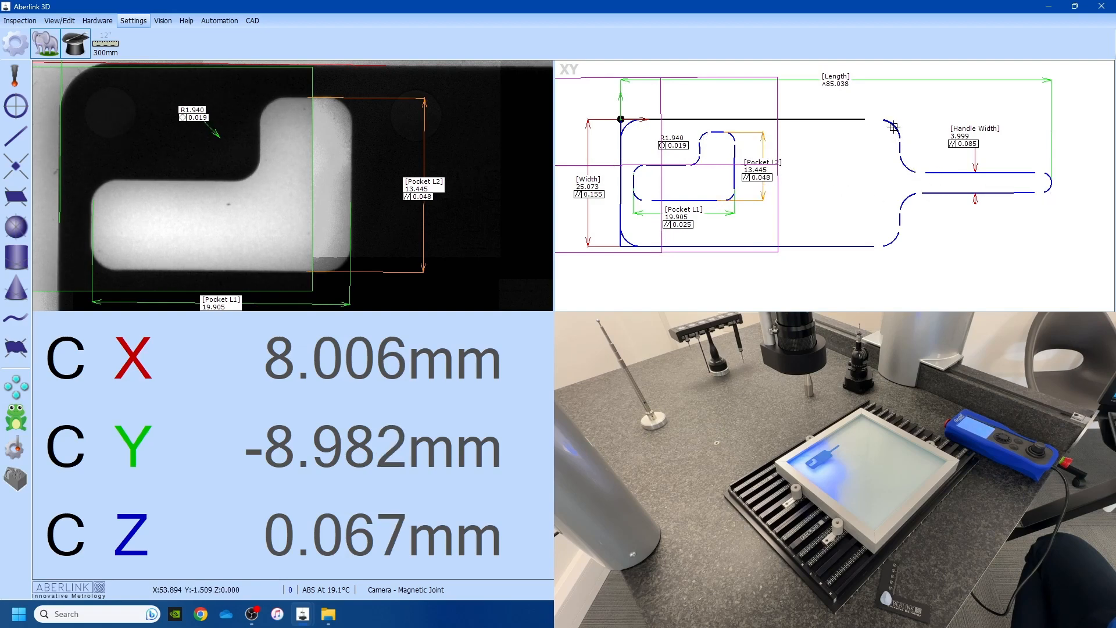
pyautogui.moveTo(908, 162); pyautogui.dragTo(944, 97)
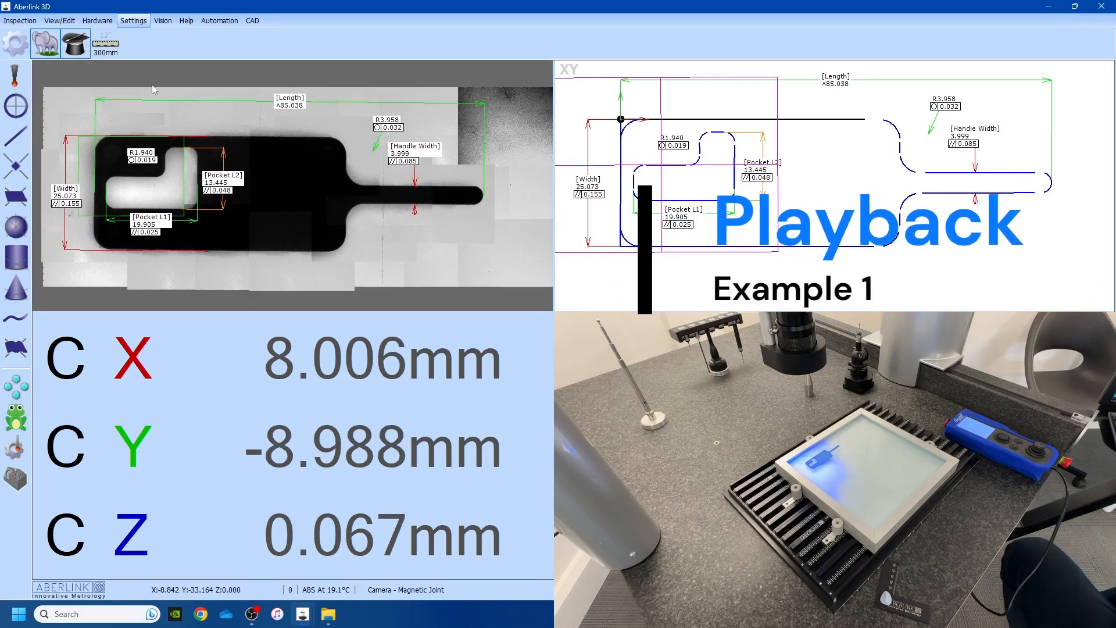
# Step: Run the inspection program without saving the current data for SPC analysis, and close the report summary at the end
pyautogui.click(20, 20)
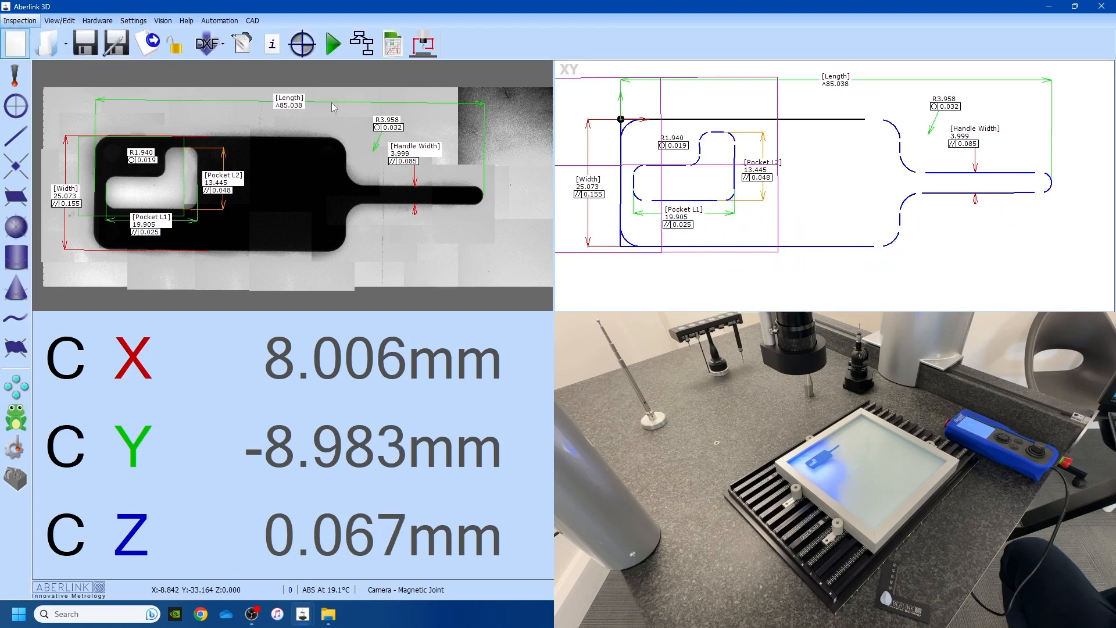
pyautogui.click(333, 43)
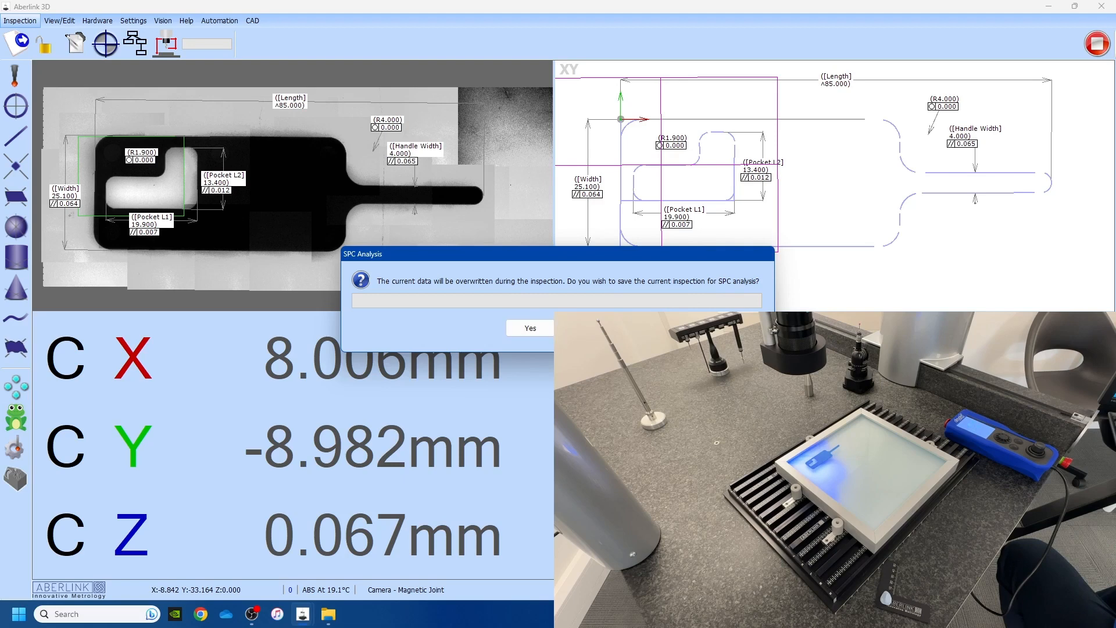
pyautogui.click(585, 328)
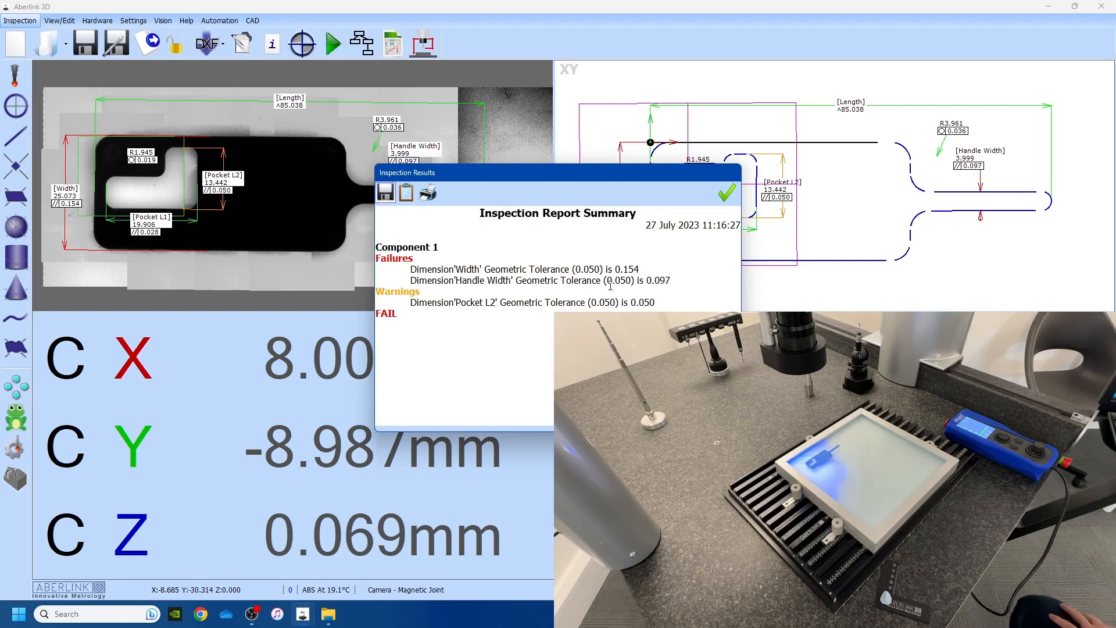
pyautogui.click(725, 193)
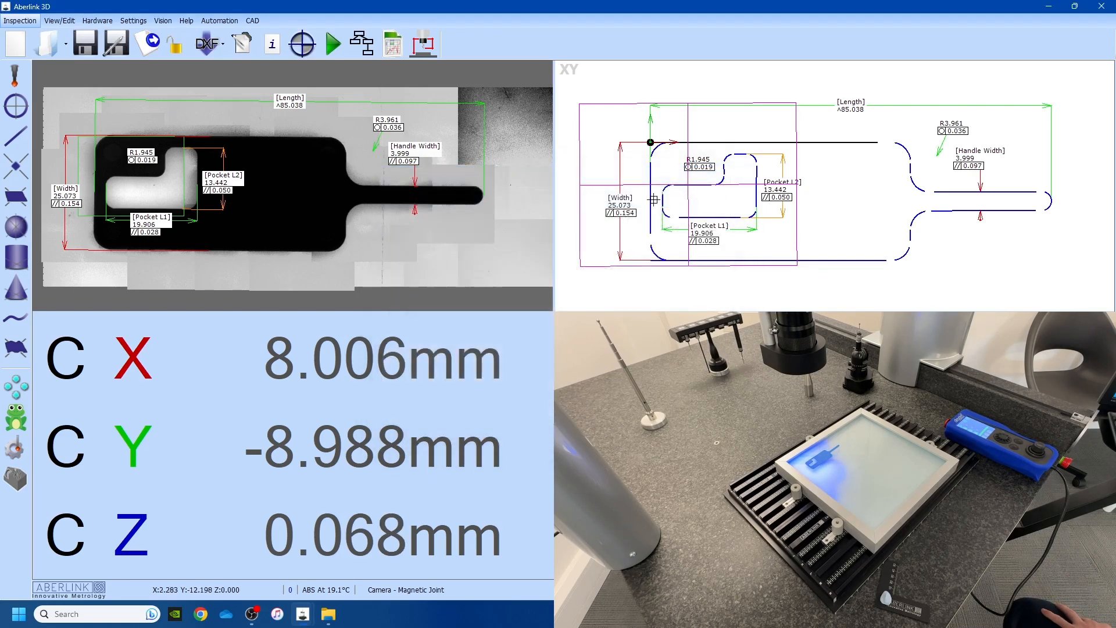
# Step: Enable the Tabulated Dimensions (TD) report with its fields as offered, and run the inspection program again
pyautogui.click(394, 44)
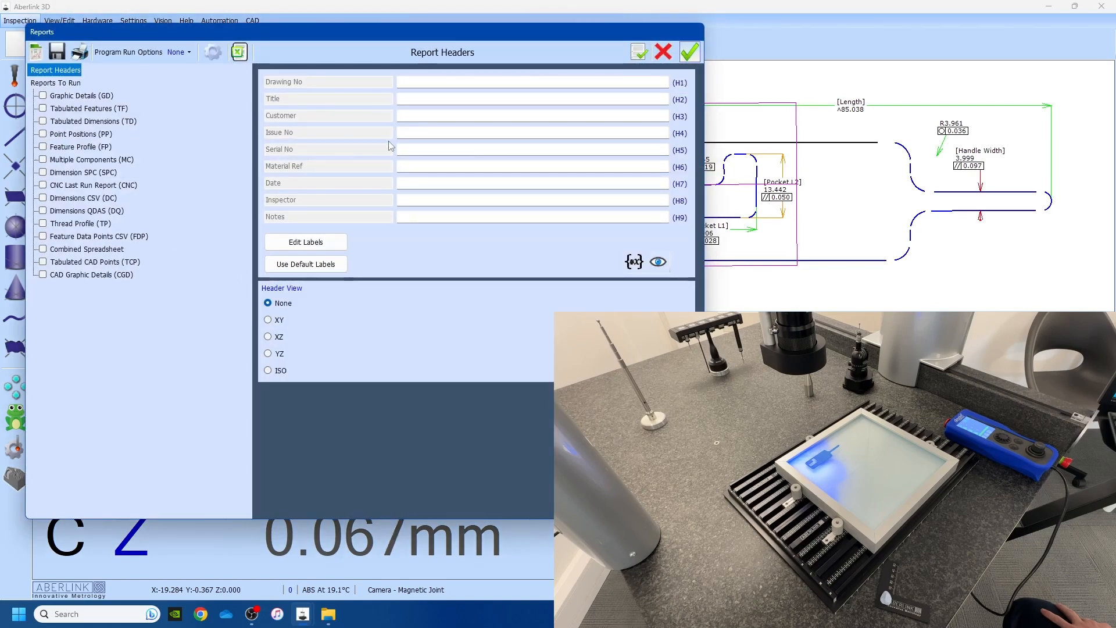
pyautogui.click(44, 122)
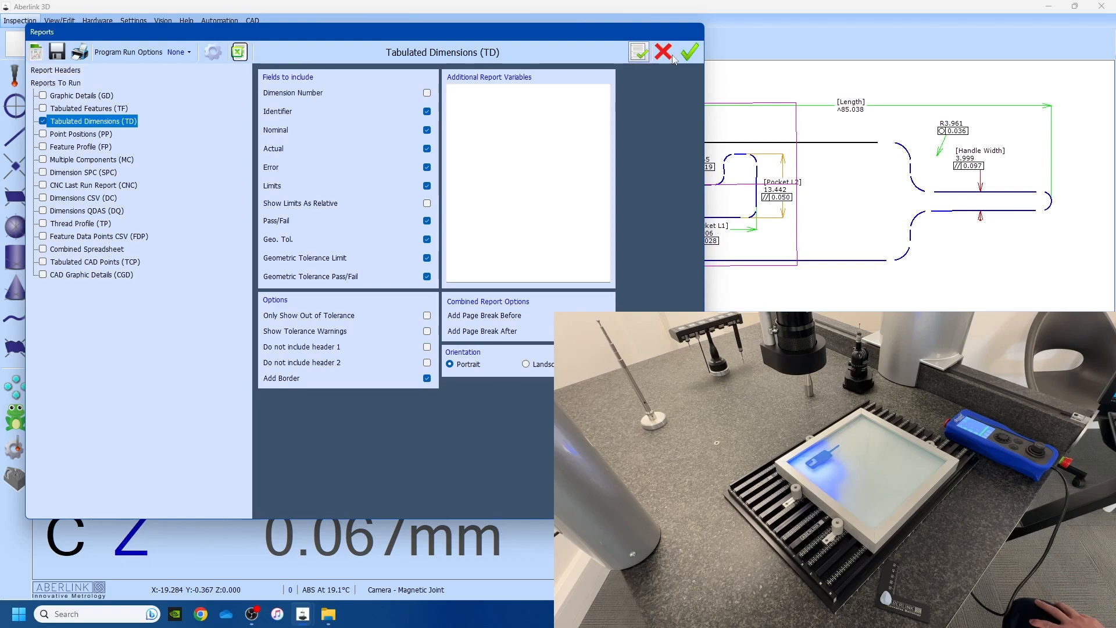
pyautogui.click(689, 53)
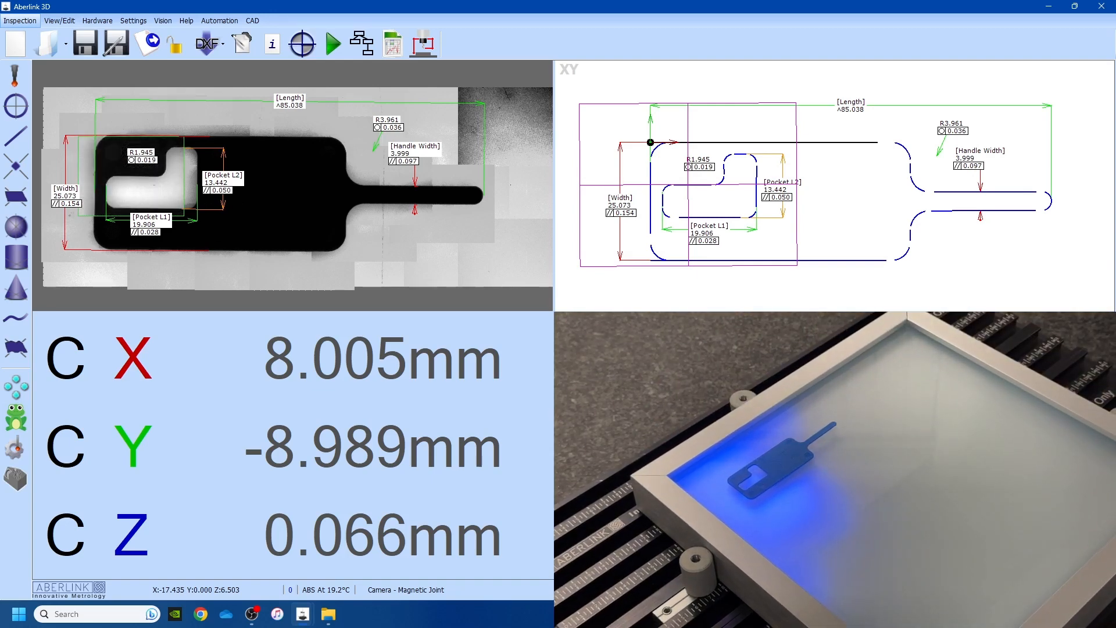
pyautogui.click(333, 43)
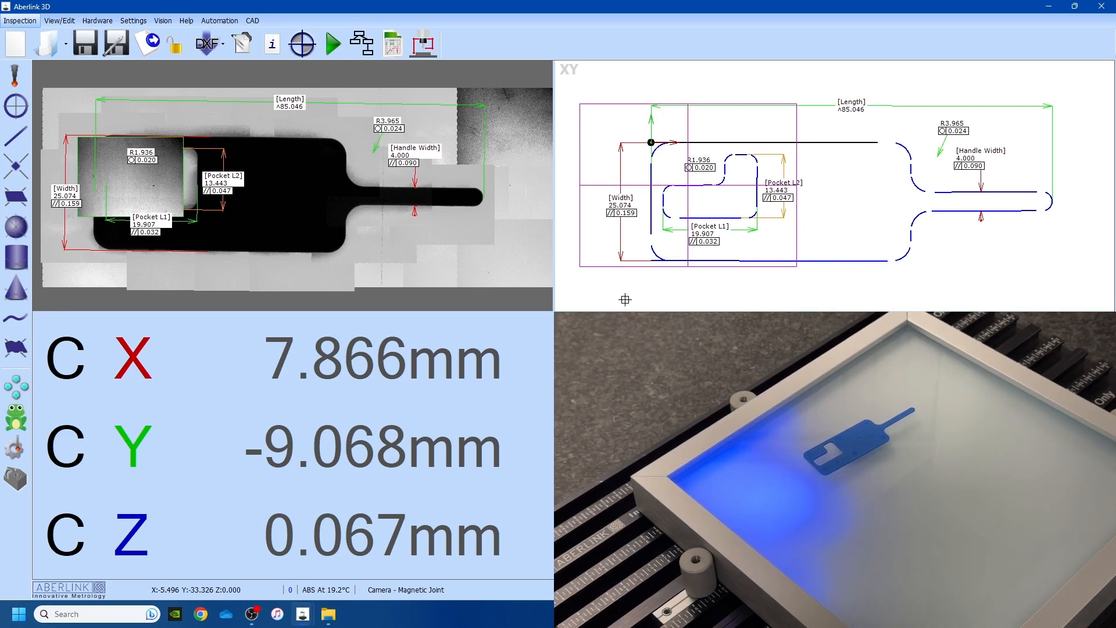
# Step: Set the inspection program to use Manually Measure Reference Features and Auto Remeasure Reference Features
pyautogui.click(361, 47)
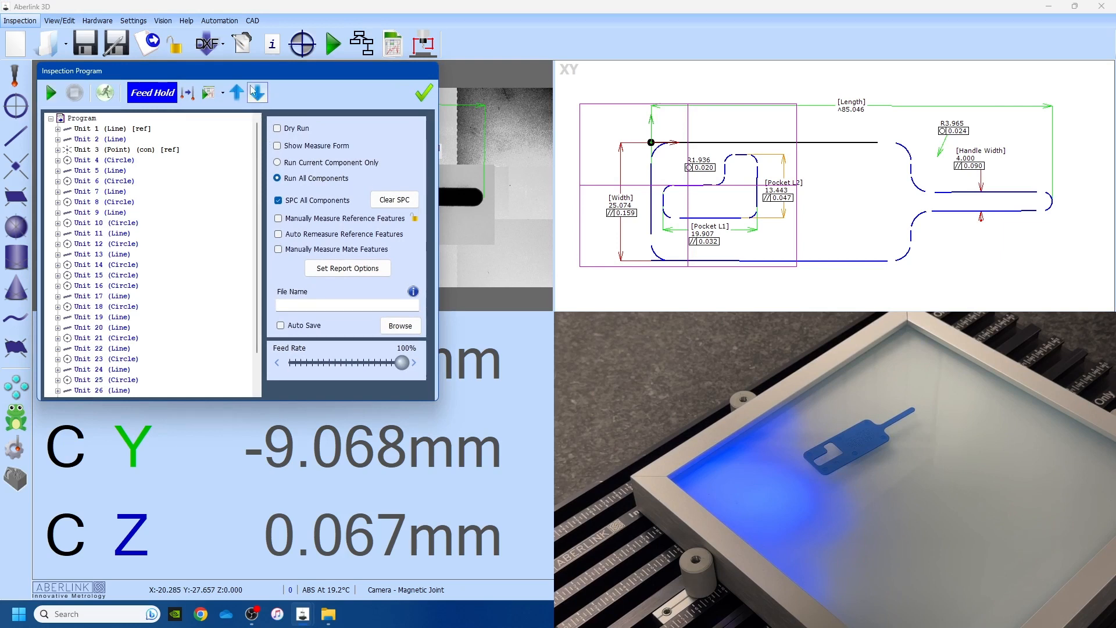
pyautogui.moveTo(243, 76); pyautogui.dragTo(266, 80)
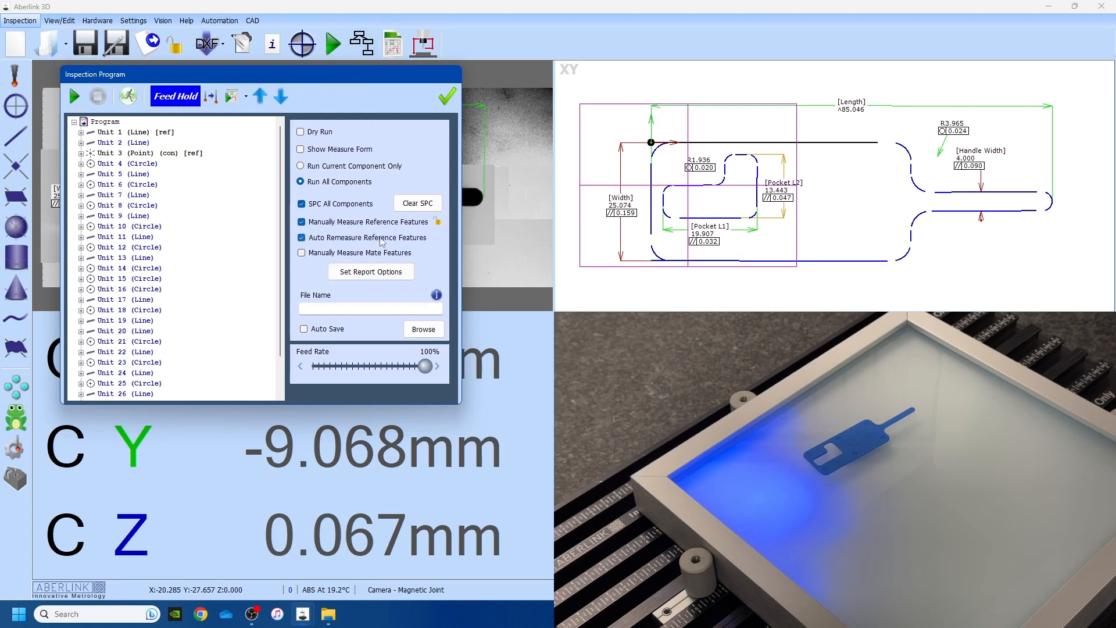
pyautogui.click(445, 99)
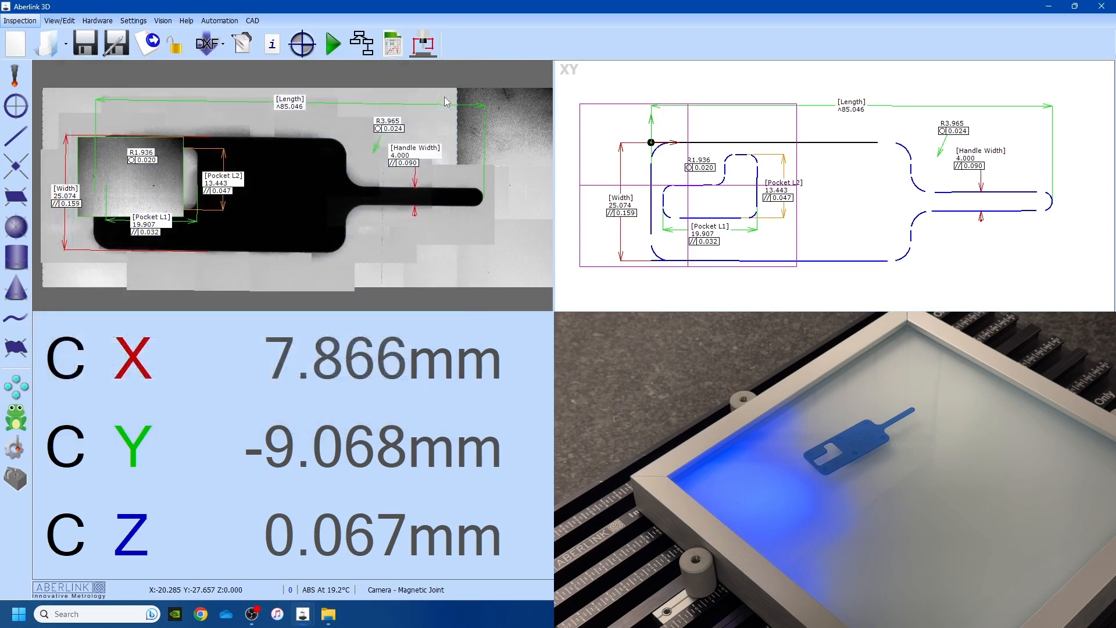
# Step: Run the inspection and manually measure the first reference line at two places along the moved part's long upper edge
pyautogui.click(332, 45)
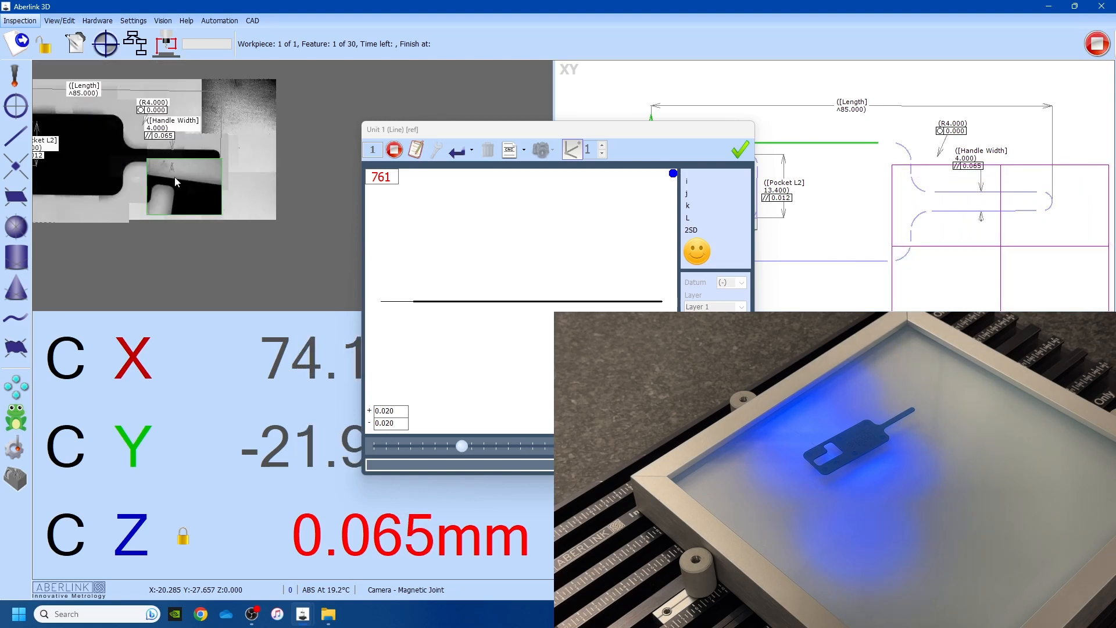
pyautogui.scroll(3, 161, 182)
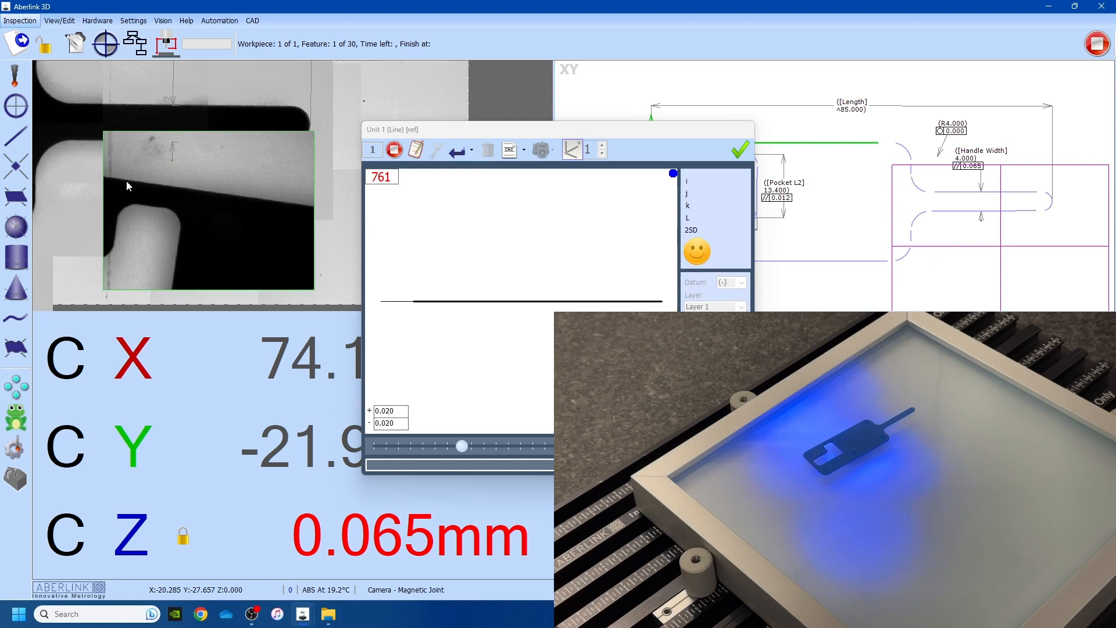
pyautogui.click(278, 208)
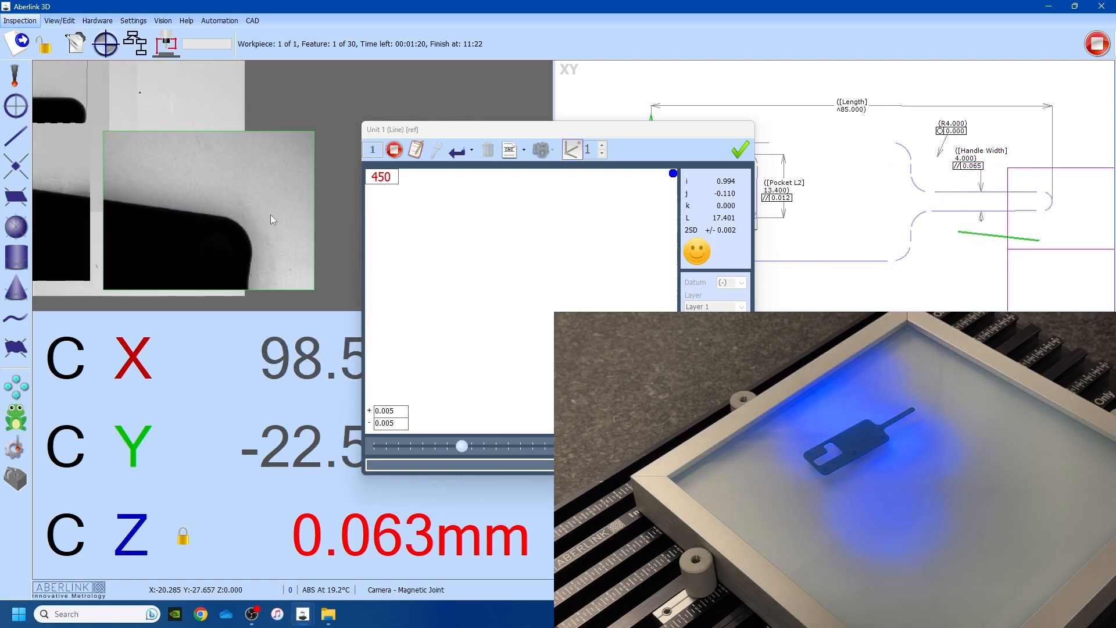
pyautogui.moveTo(135, 205); pyautogui.dragTo(204, 213)
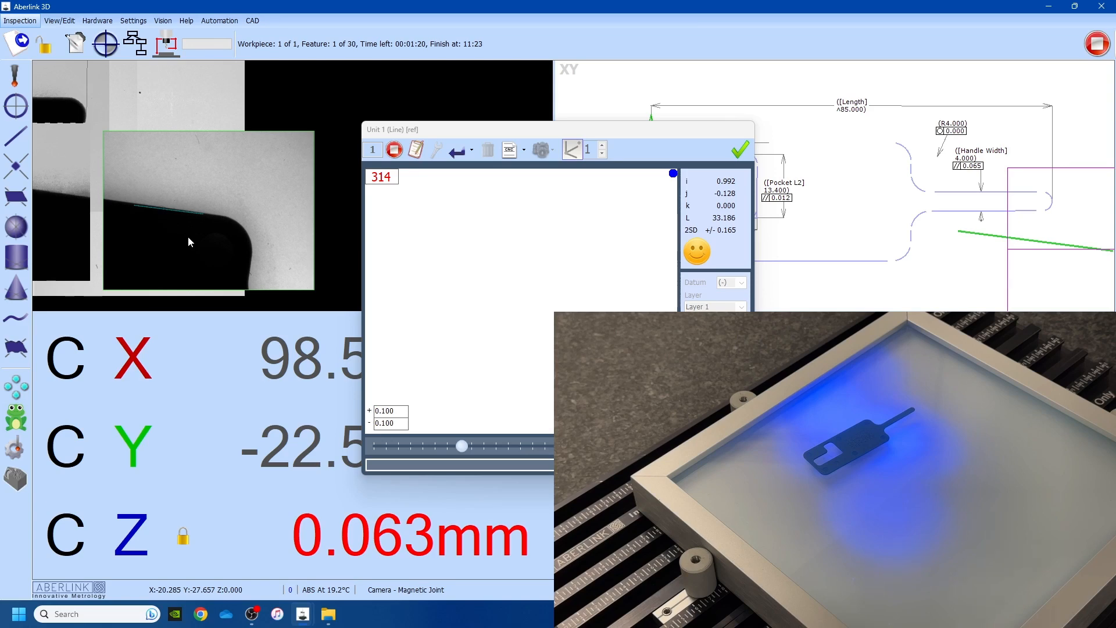
pyautogui.click(740, 150)
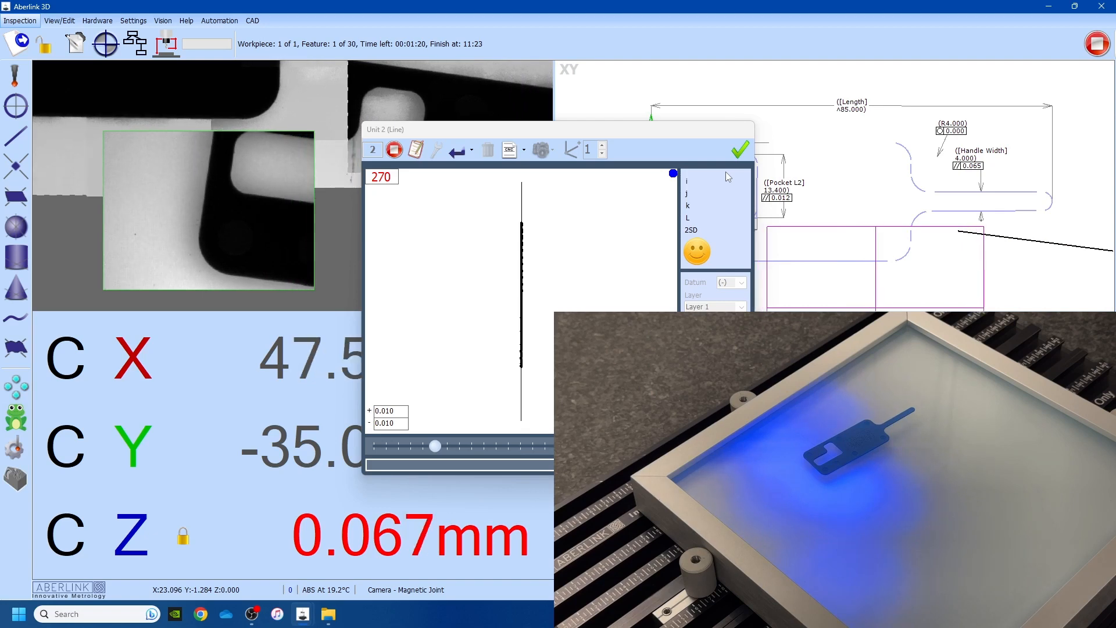
# Step: Manually measure the second line on the part's short left edge, start the automatic run, and fit the whole part in the XY view
pyautogui.doubleClick(210, 151)
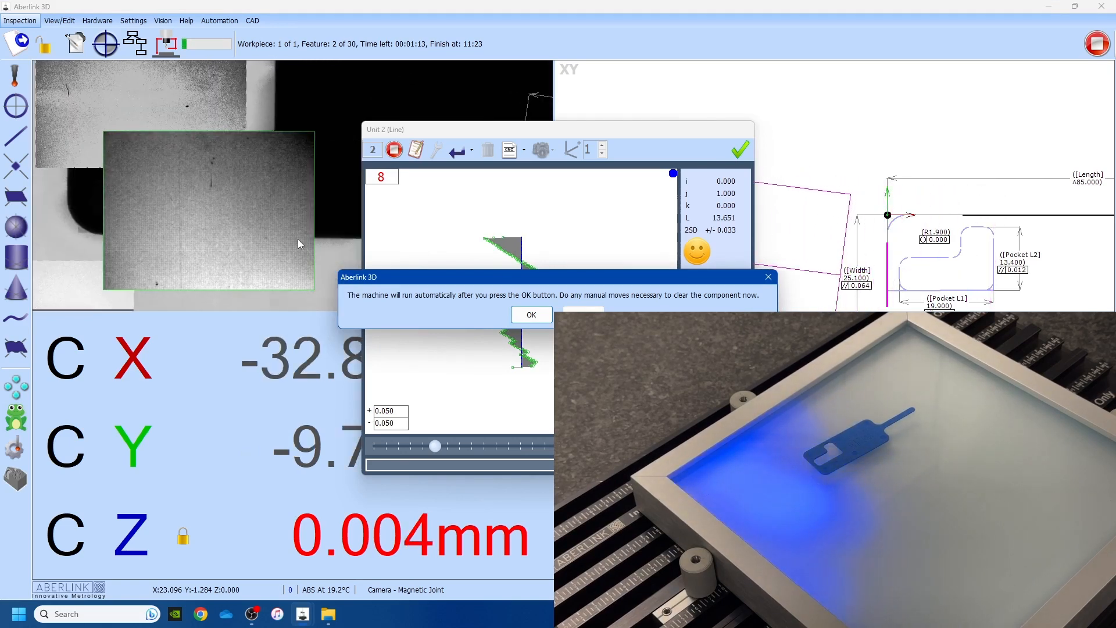
pyautogui.click(516, 317)
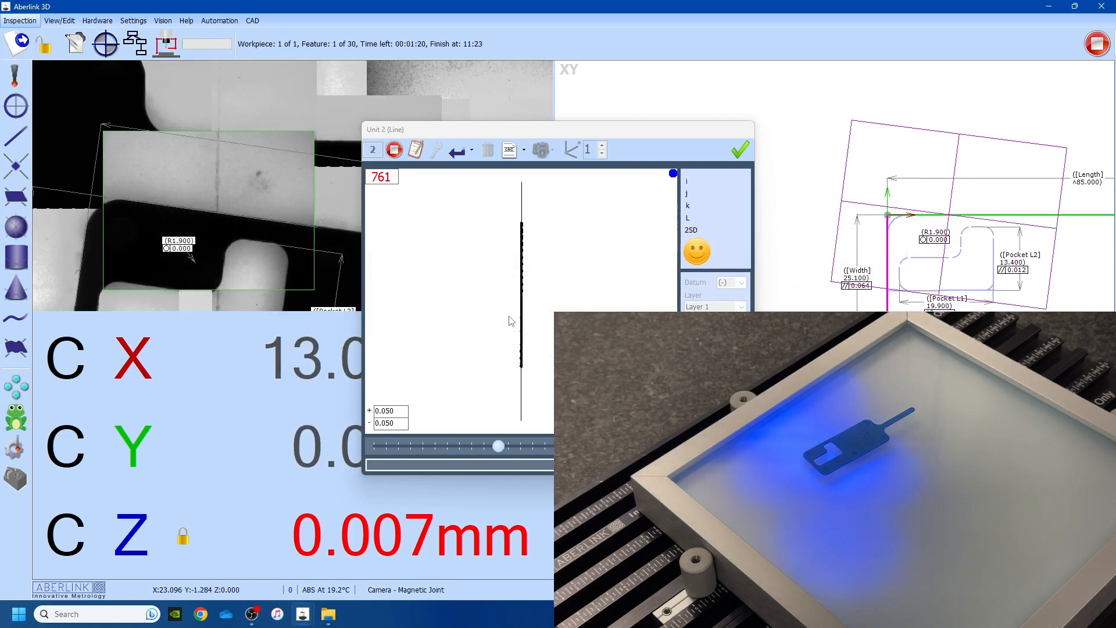
pyautogui.moveTo(456, 130); pyautogui.dragTo(551, 104)
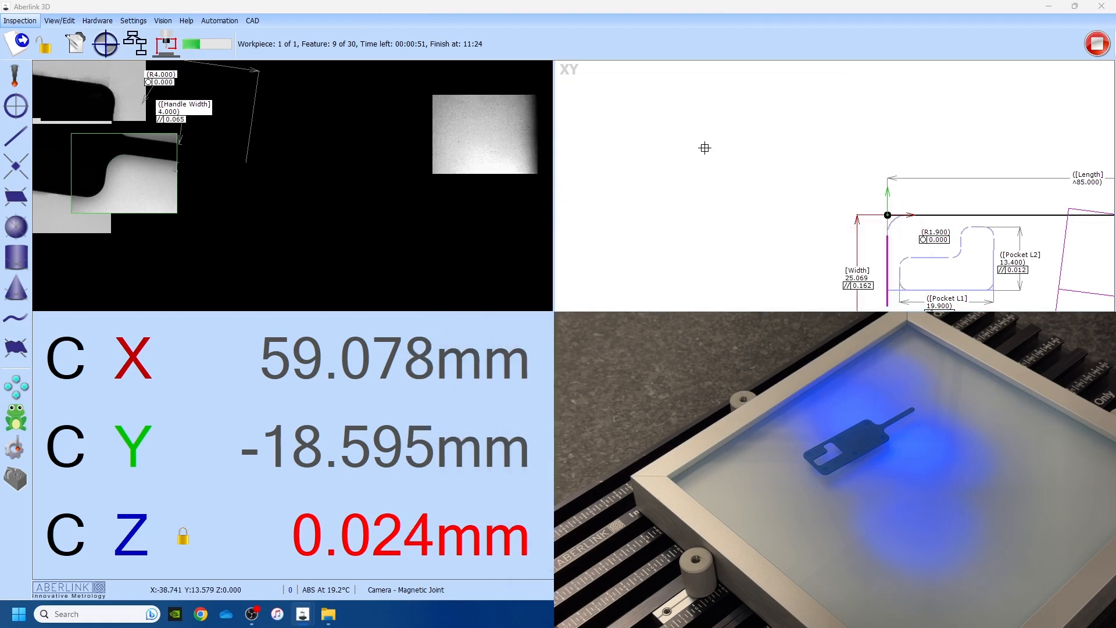
pyautogui.rightClick(705, 147)
pyautogui.click(718, 152)
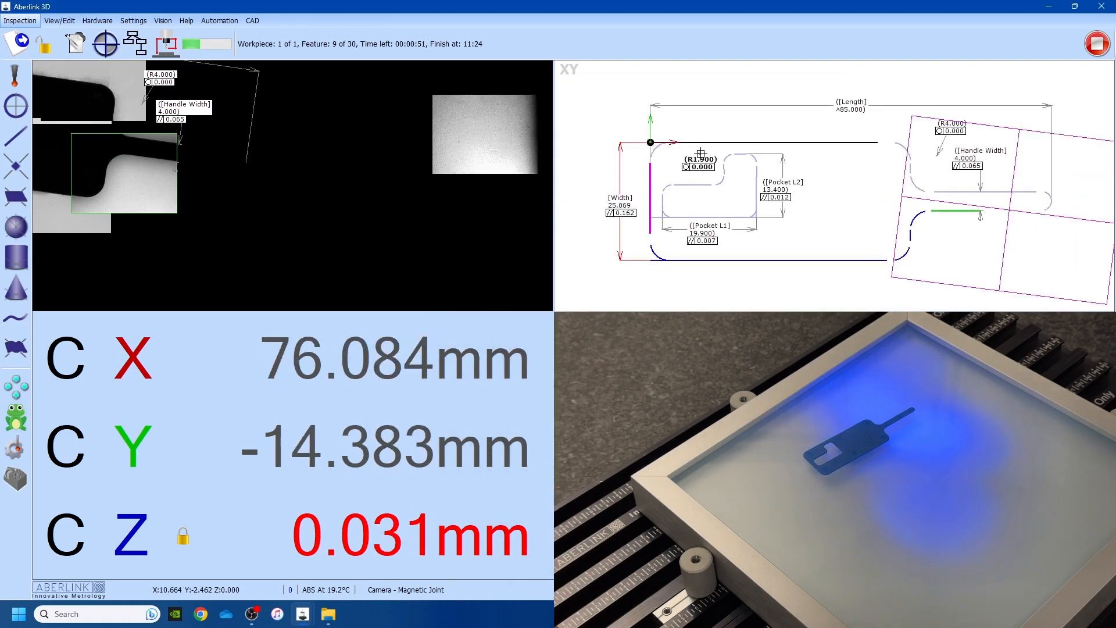